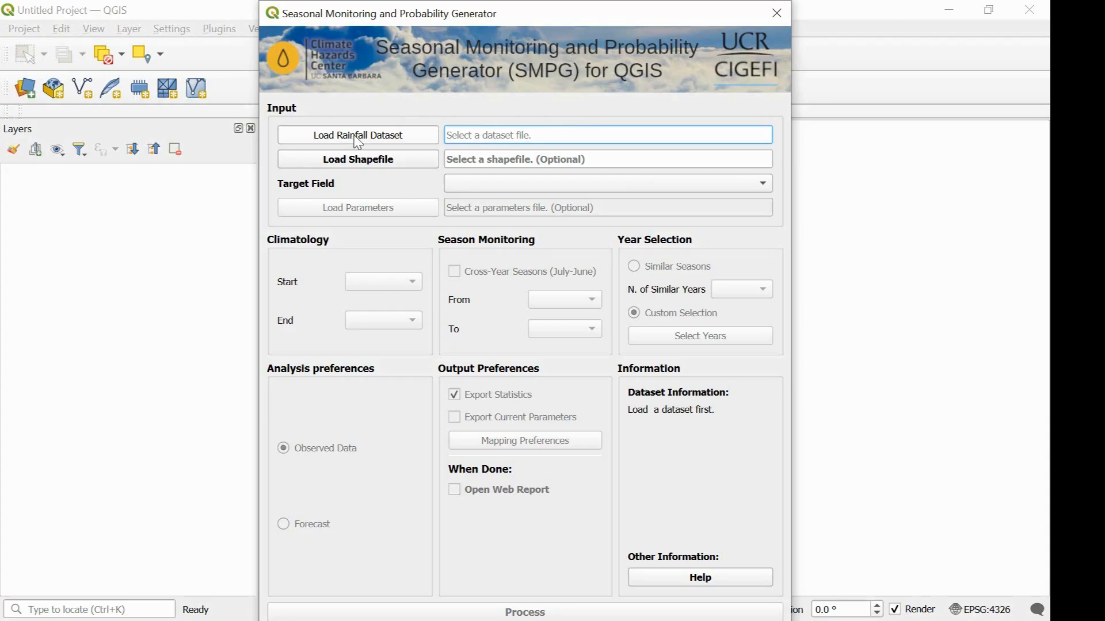
Close the Seasonal Monitoring and Probability Generator and open the Extract Grid Statistics tool from GeoCLIM Tools.
click(773, 16)
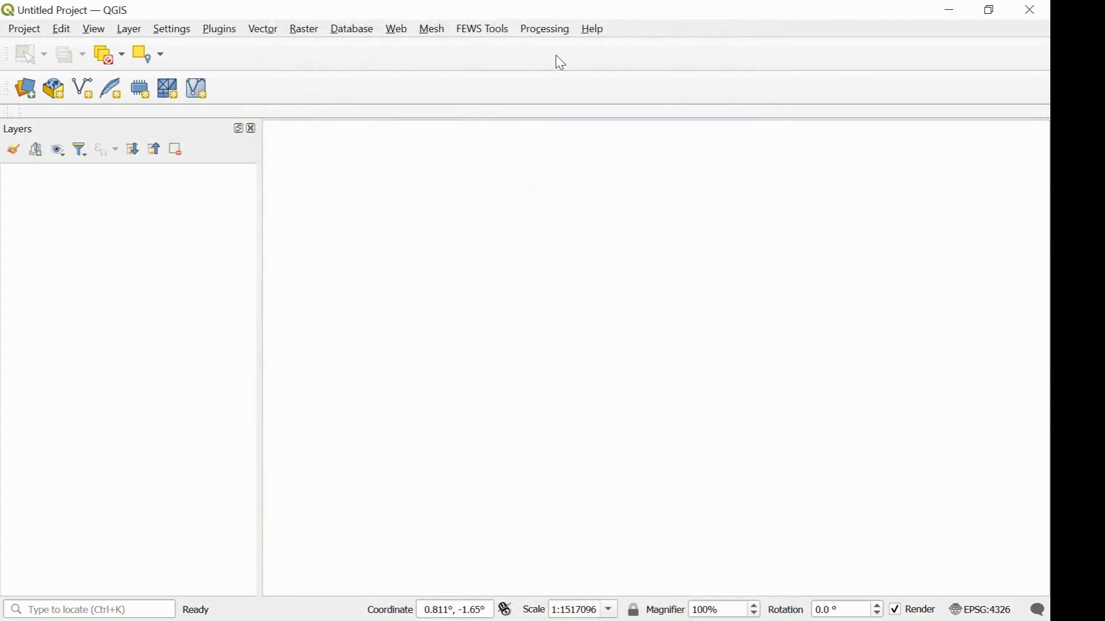
click(492, 33)
mouse_move(527, 50)
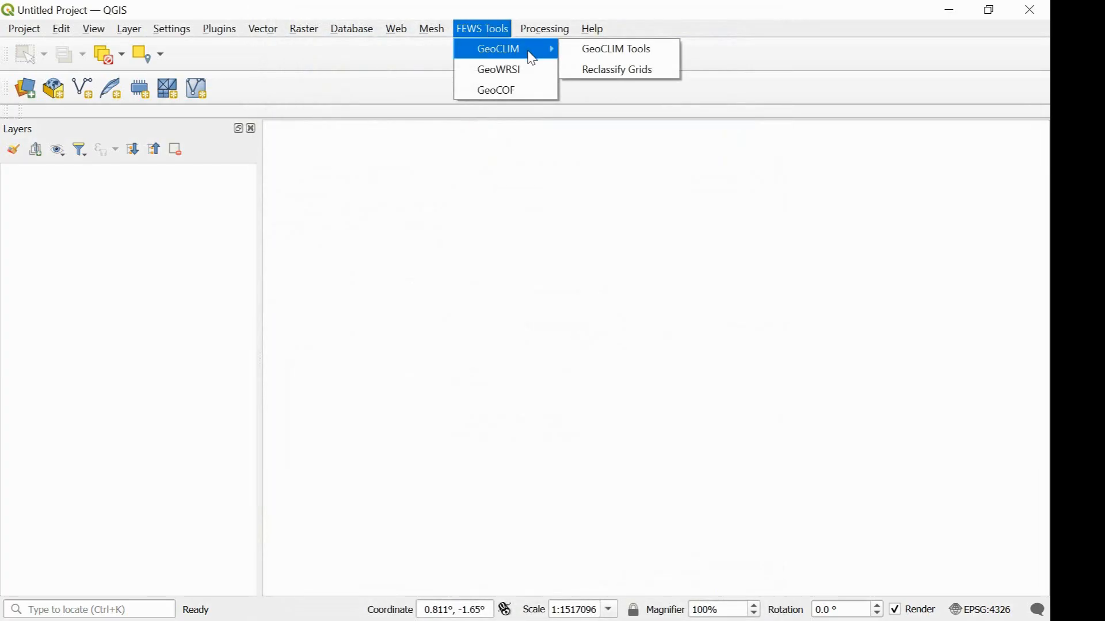
click(585, 50)
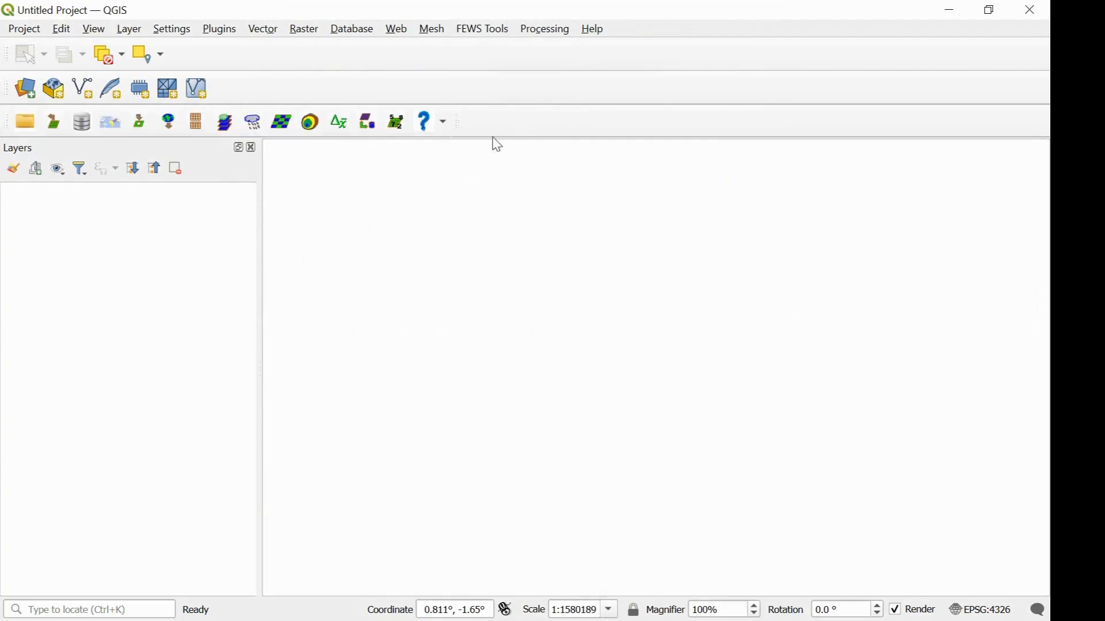
click(403, 130)
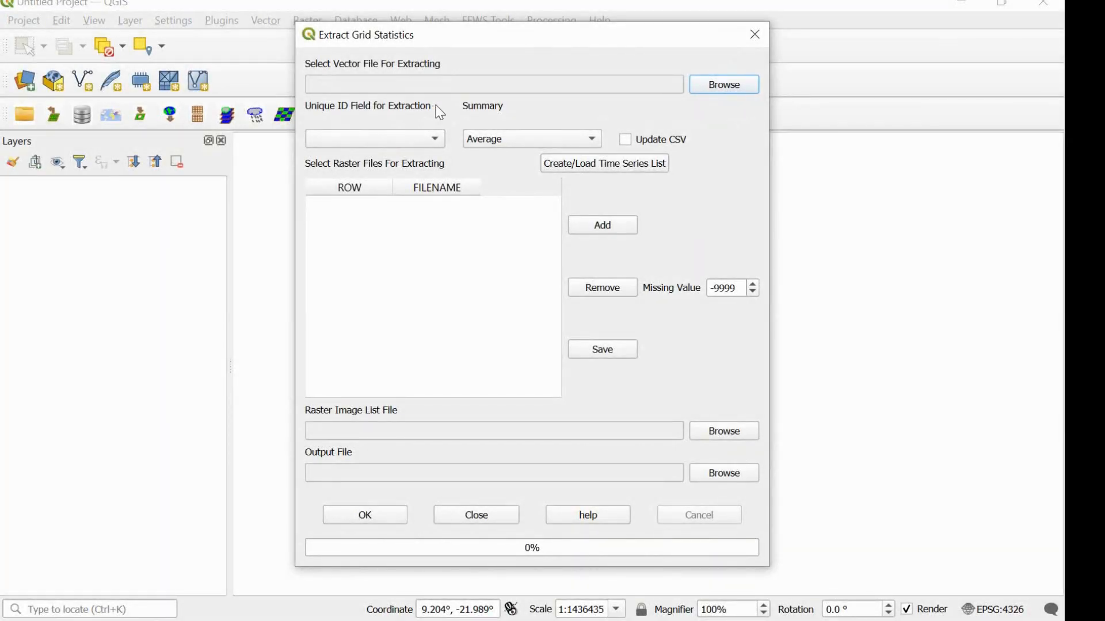
Load ssd _adm3.shp from the SouthSudan-SHP maps folder as the vector file for extraction.
click(726, 86)
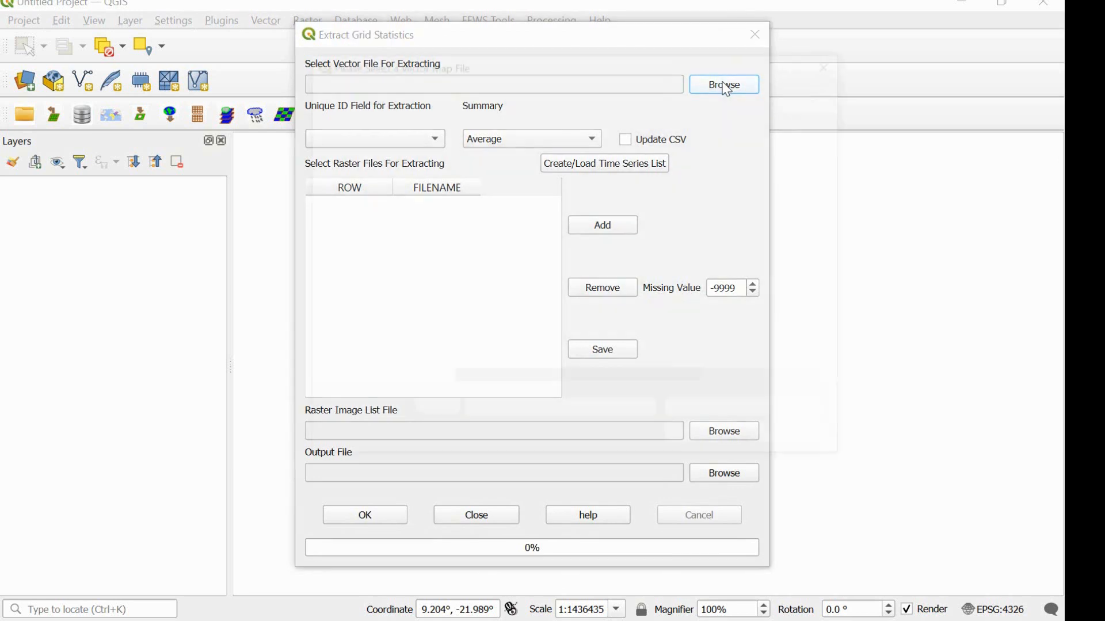
double_click(608, 190)
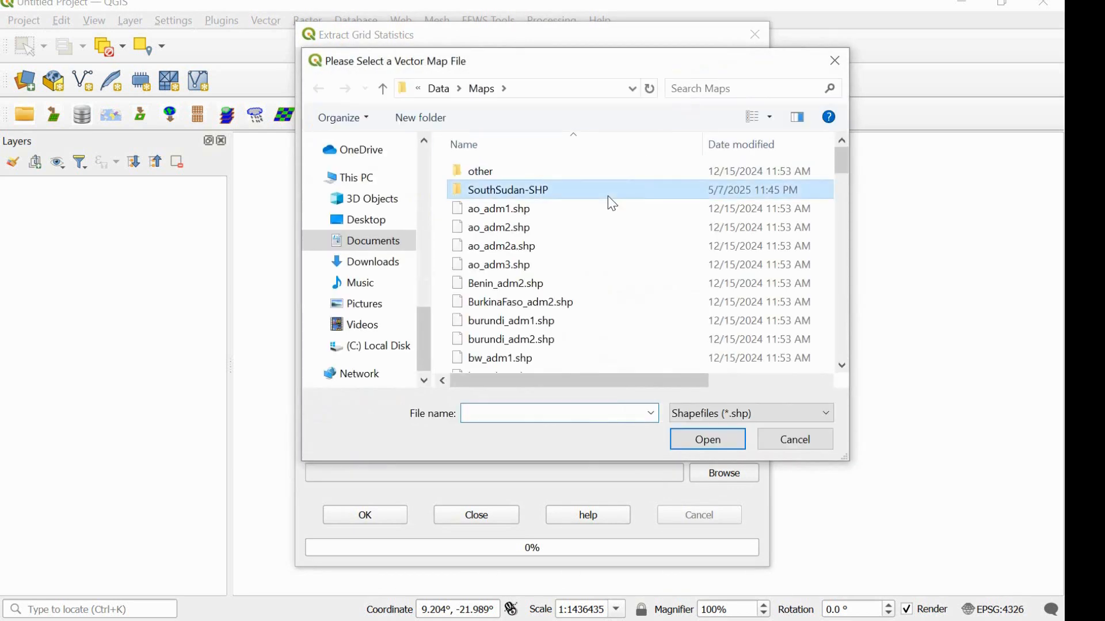
click(610, 196)
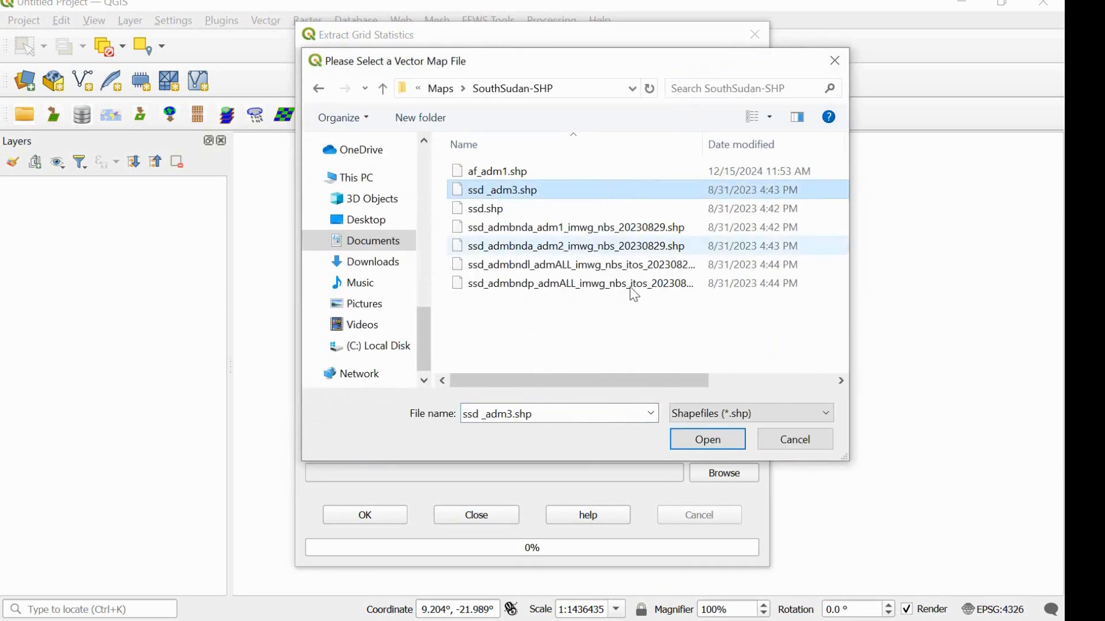
click(710, 441)
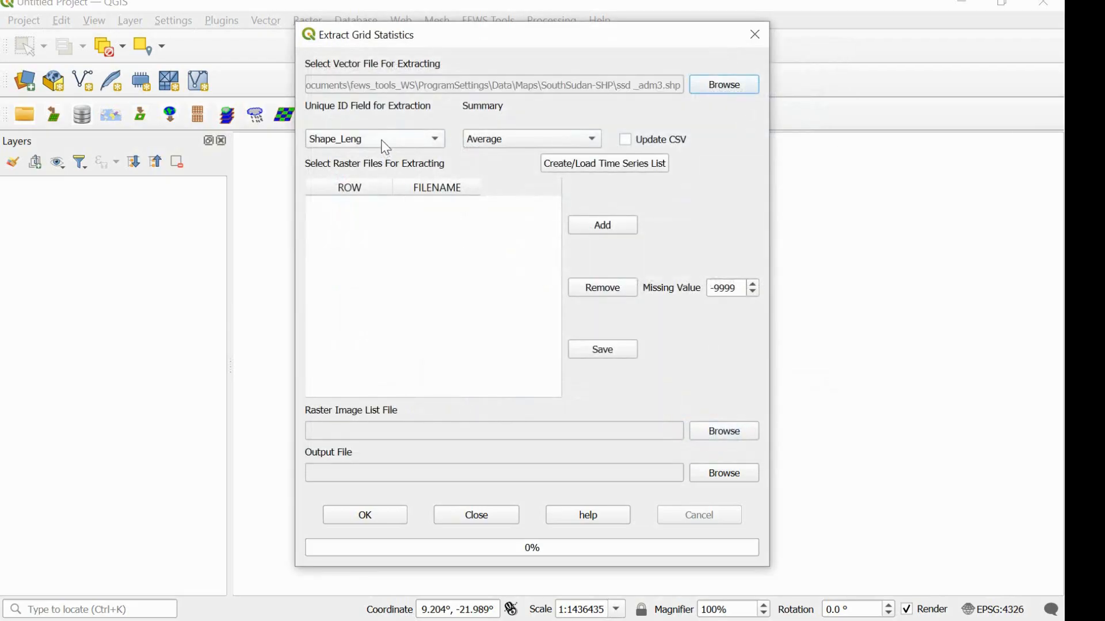
Set the unique ID field for extraction to ADM3_EN and the summary statistic to Average.
click(385, 148)
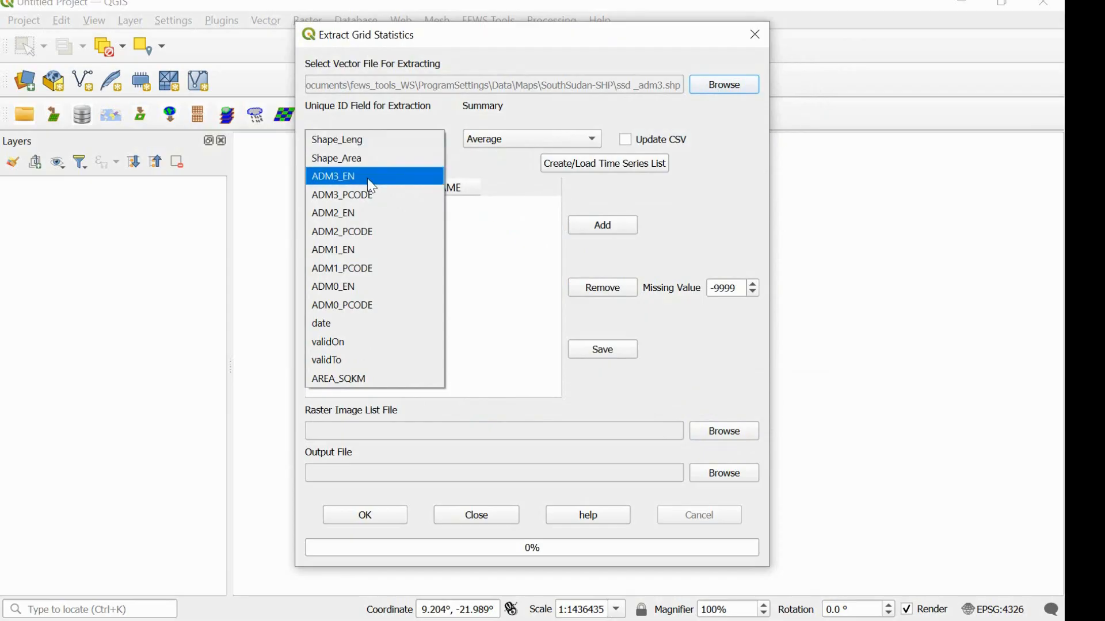
click(372, 182)
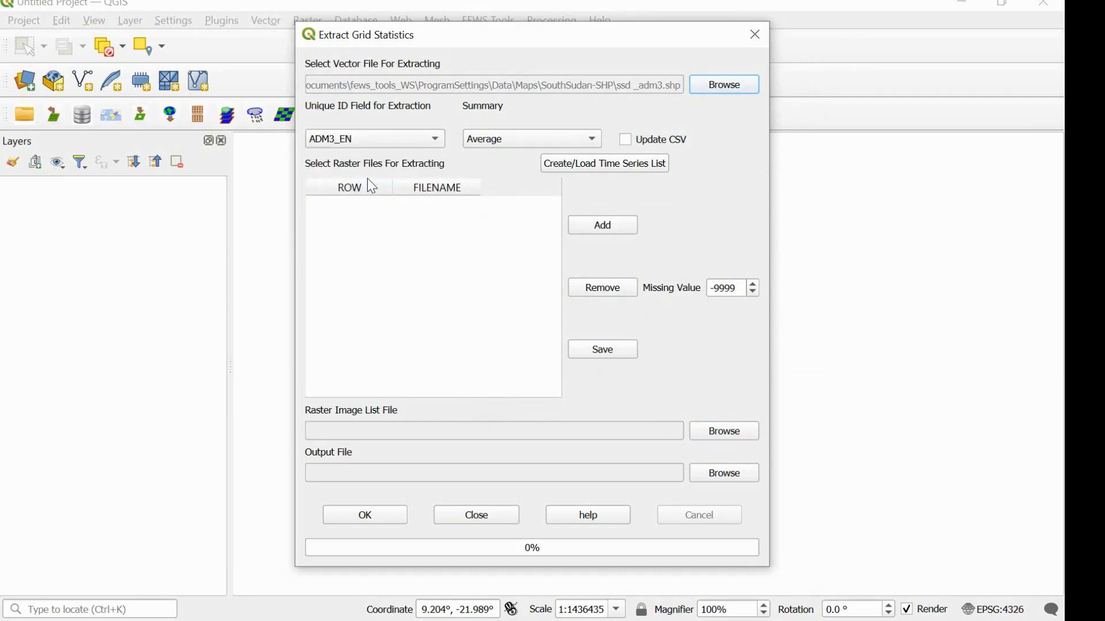
click(497, 143)
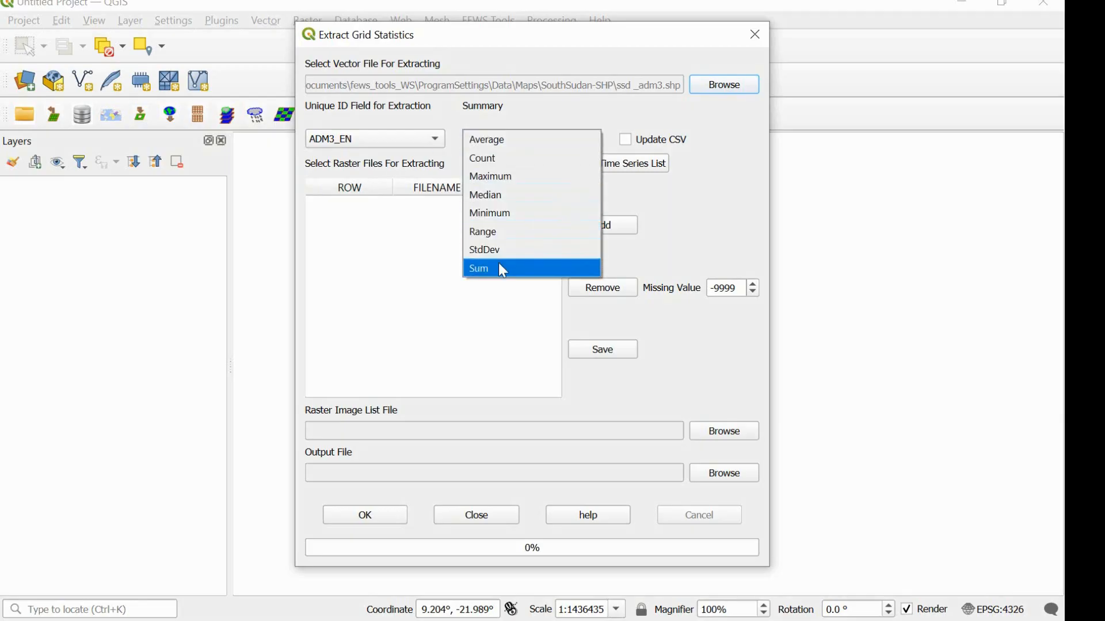
click(509, 142)
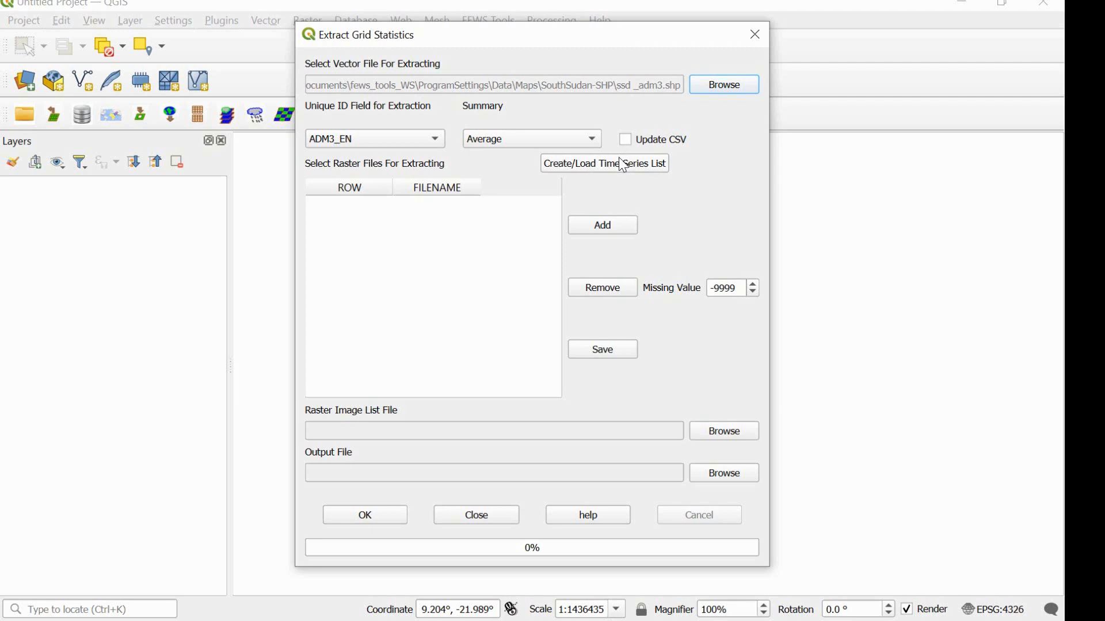
Start a time series list for the raster files using the CHIRPS_PPT_AFRICA_DEKADAL dataset.
click(616, 171)
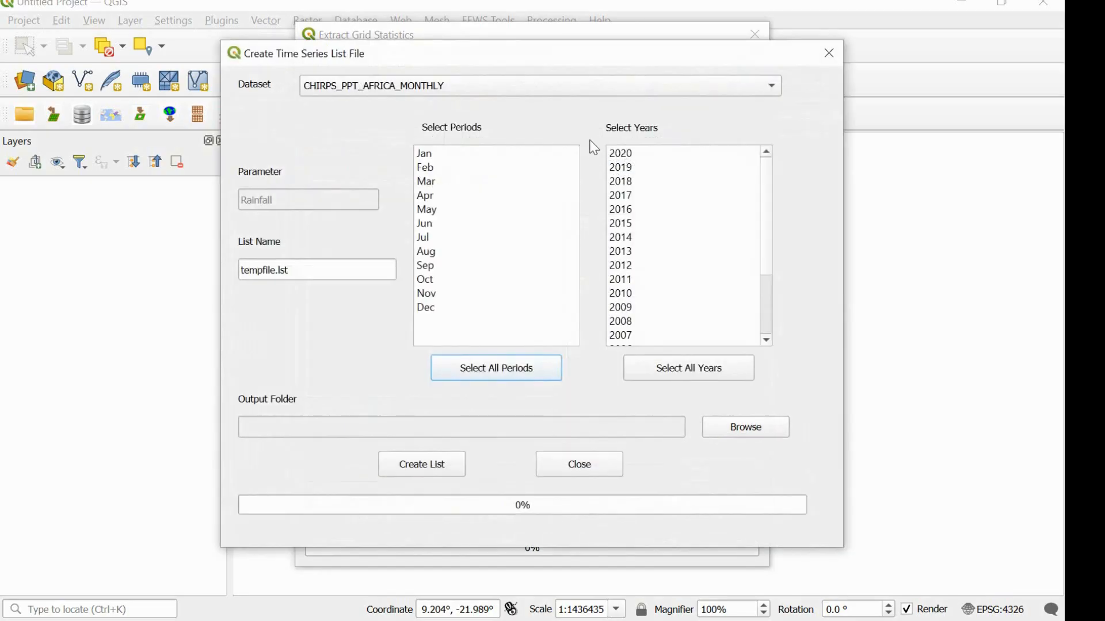
click(595, 96)
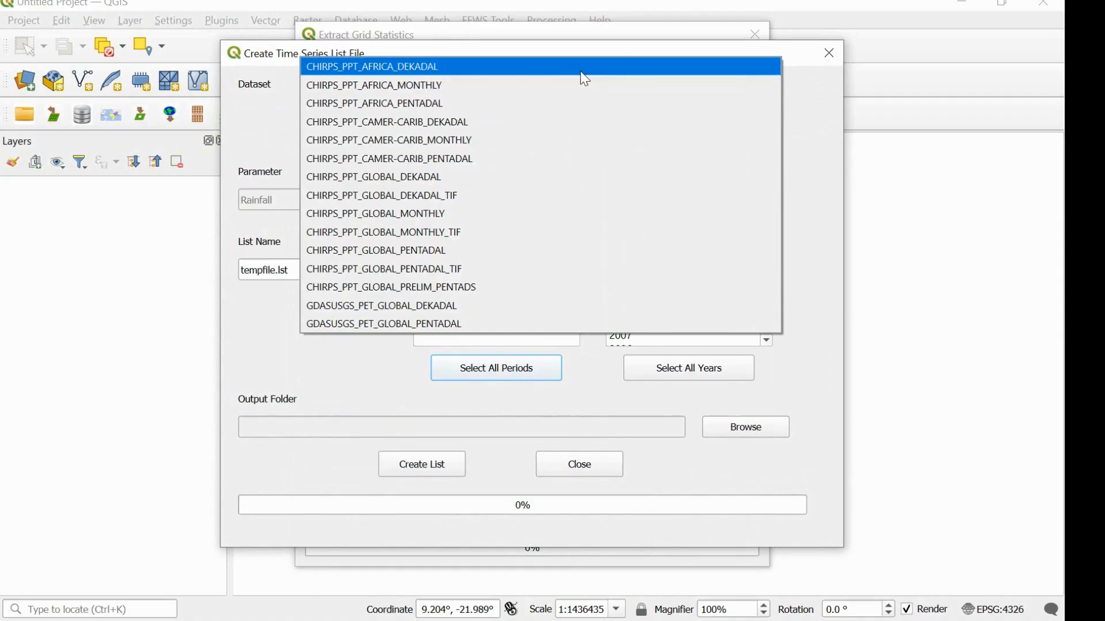
click(581, 72)
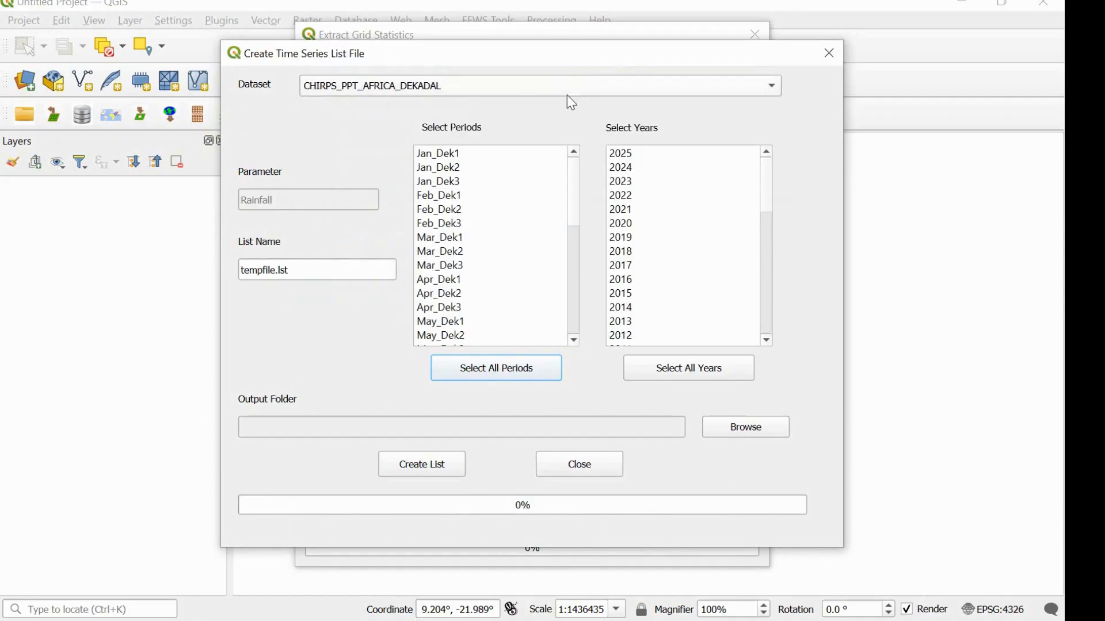
click(568, 95)
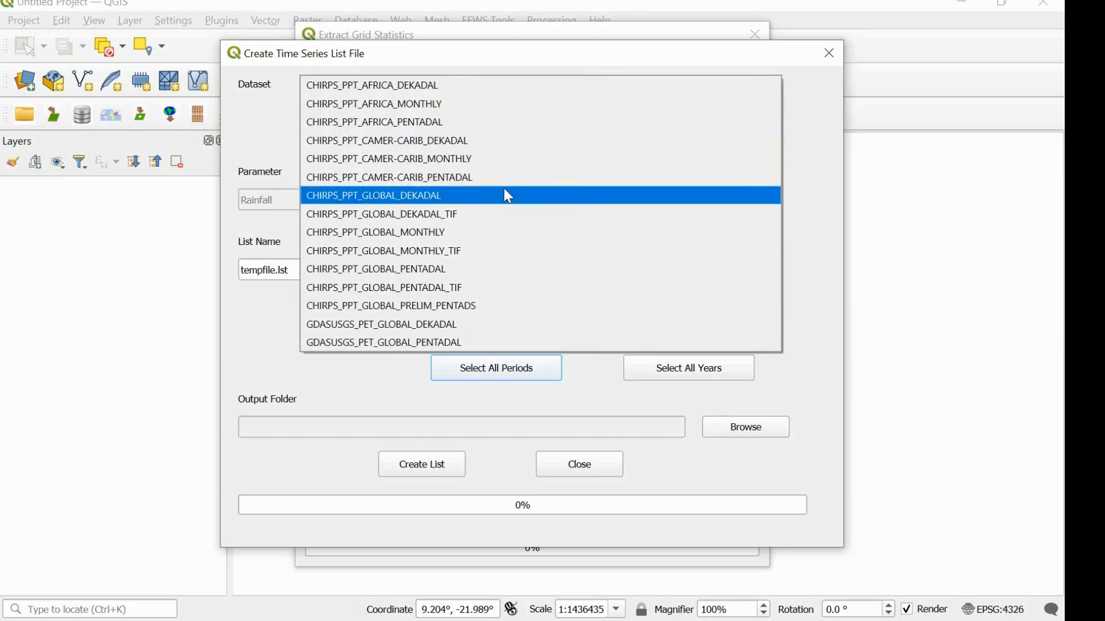
click(504, 87)
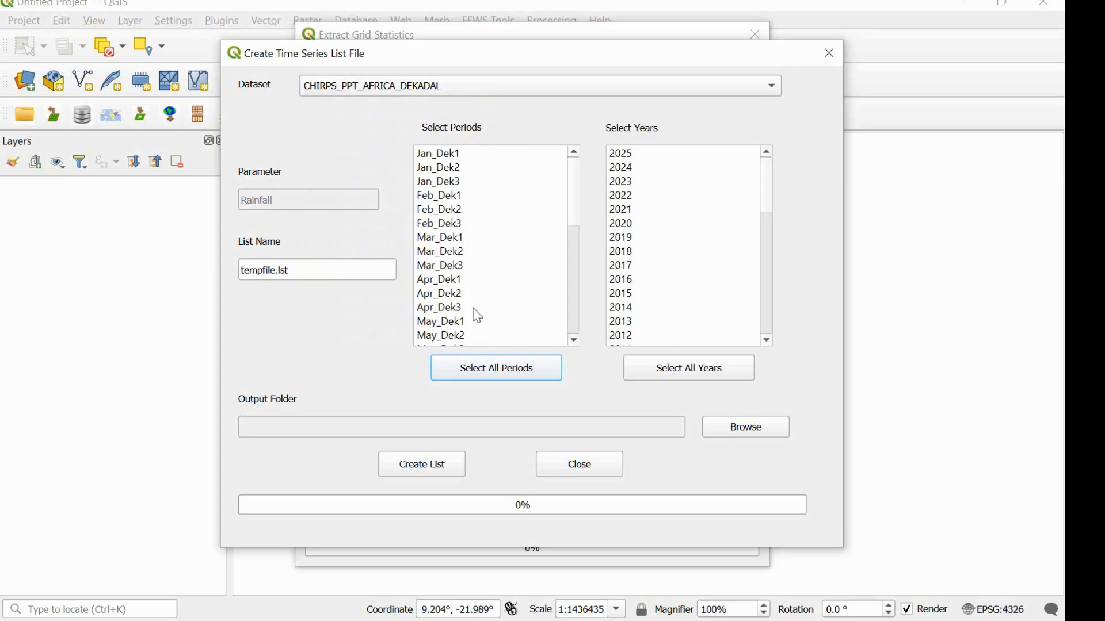
Include all dekadal periods and all years back to 1981 in the time series list.
click(494, 371)
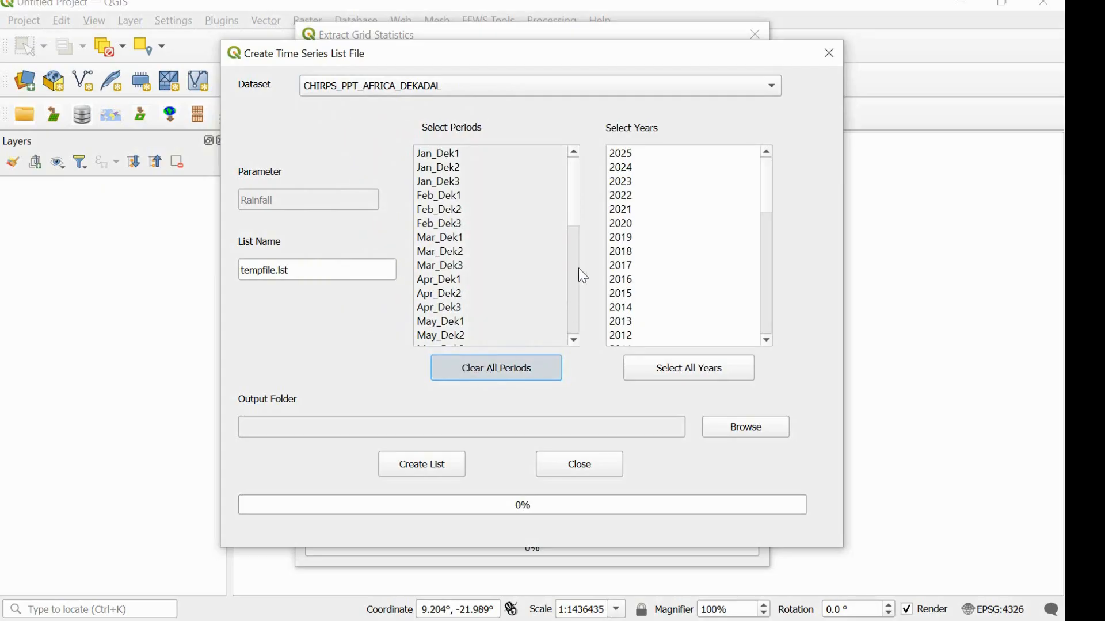
drag(579, 213, 551, 366)
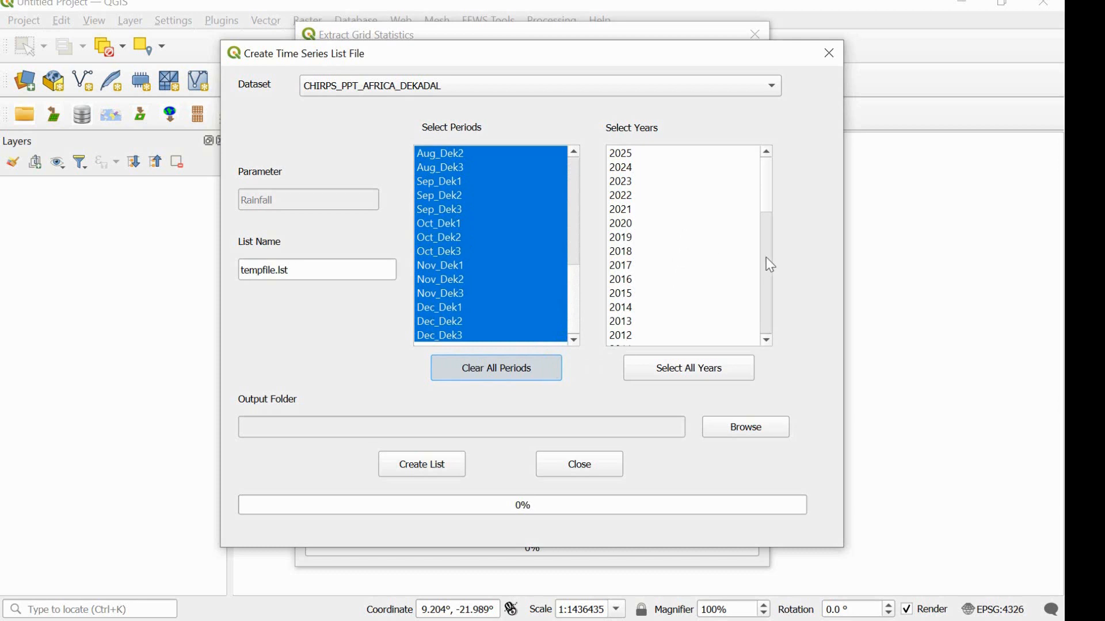
drag(768, 202, 786, 341)
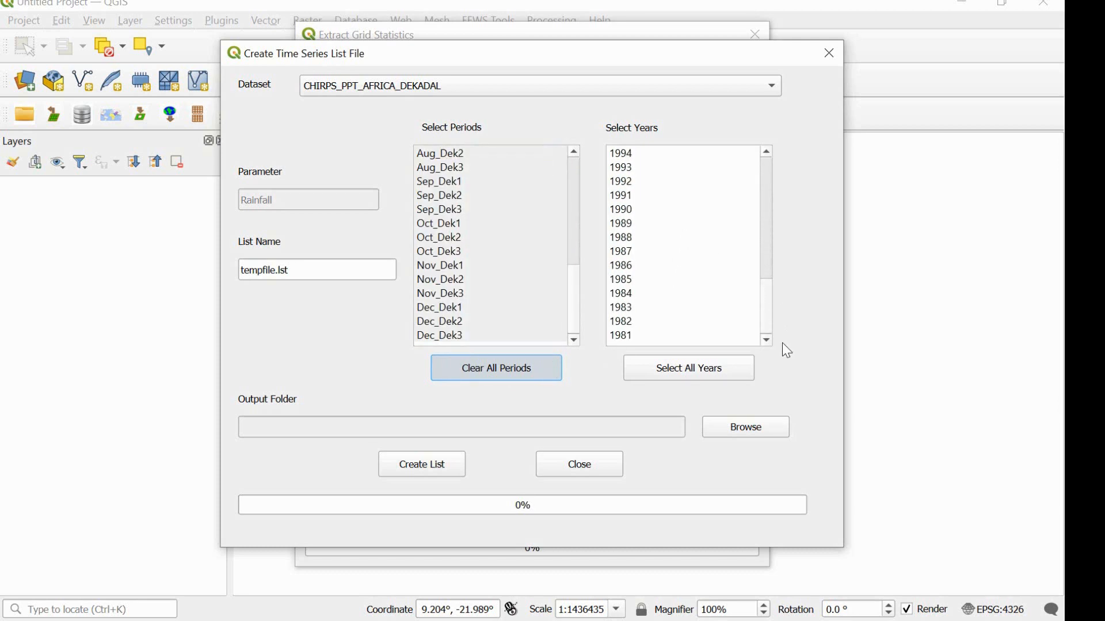
click(705, 340)
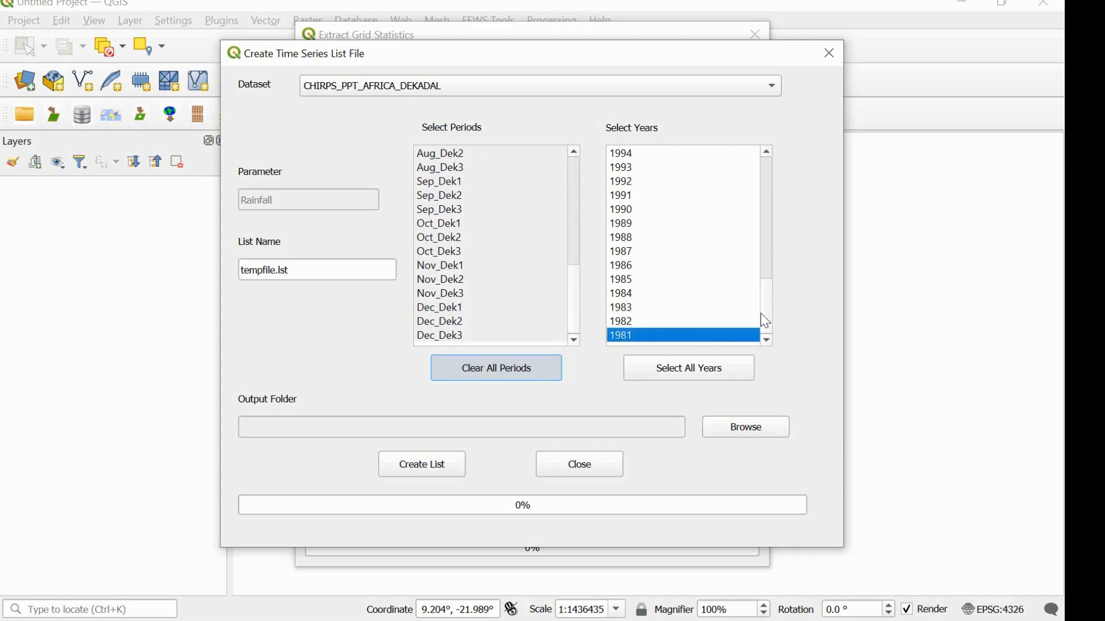
mouse_move(768, 312)
mouse_down()
mouse_move(770, 153)
mouse_move(767, 331)
mouse_up()
click(718, 374)
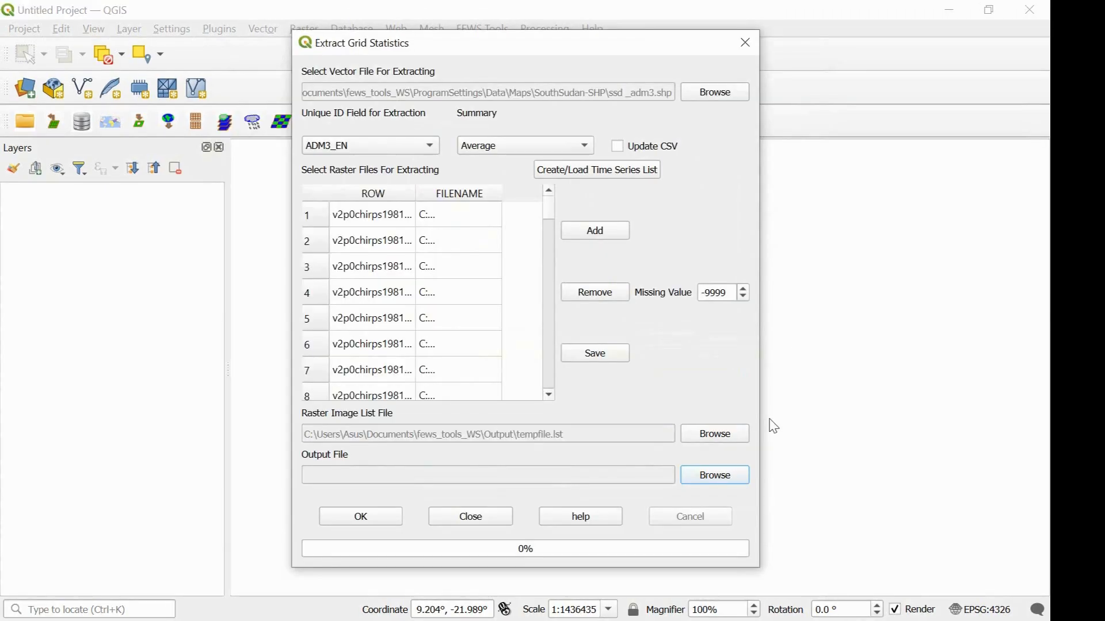
Set the output CSV file to southsudanchirps in the Output folder and run the grid statistics extraction.
click(723, 488)
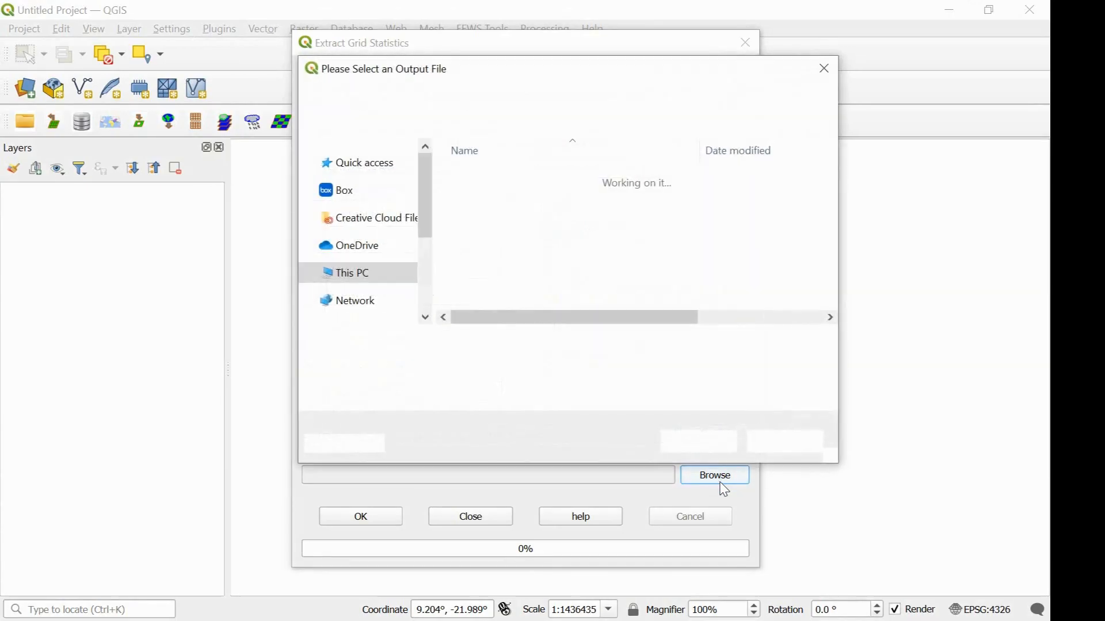
text(s)
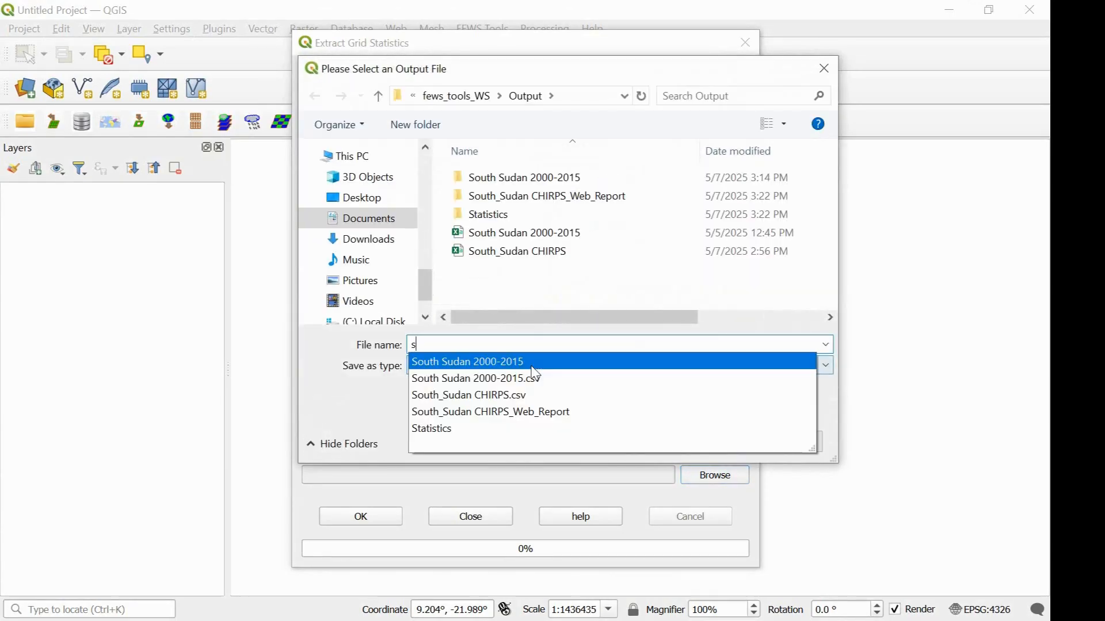
text(outh)
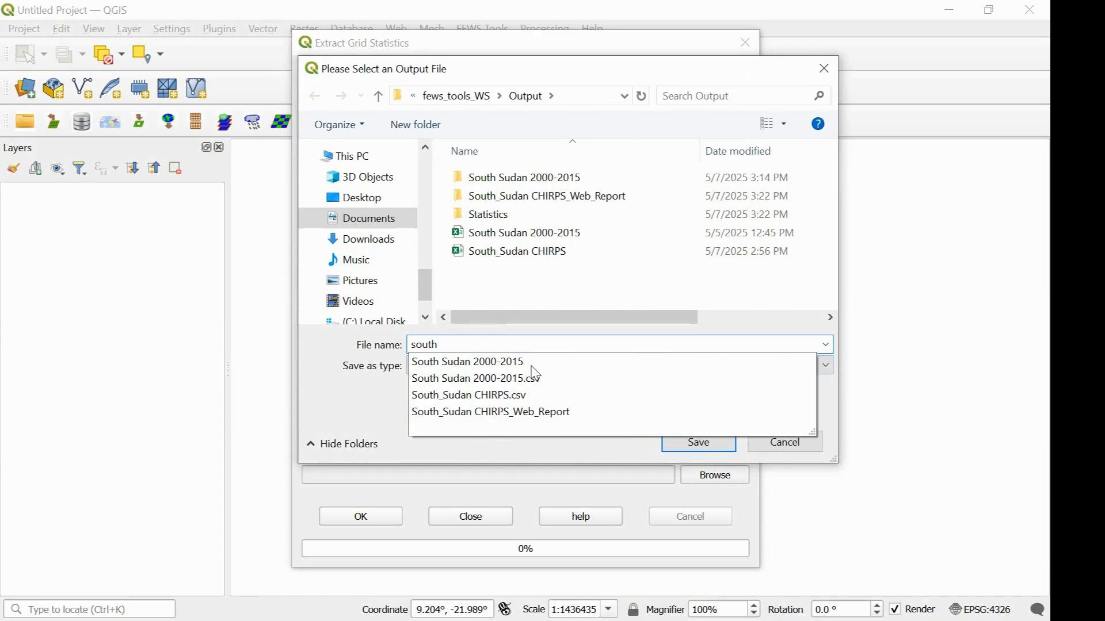
text(sudanchir)
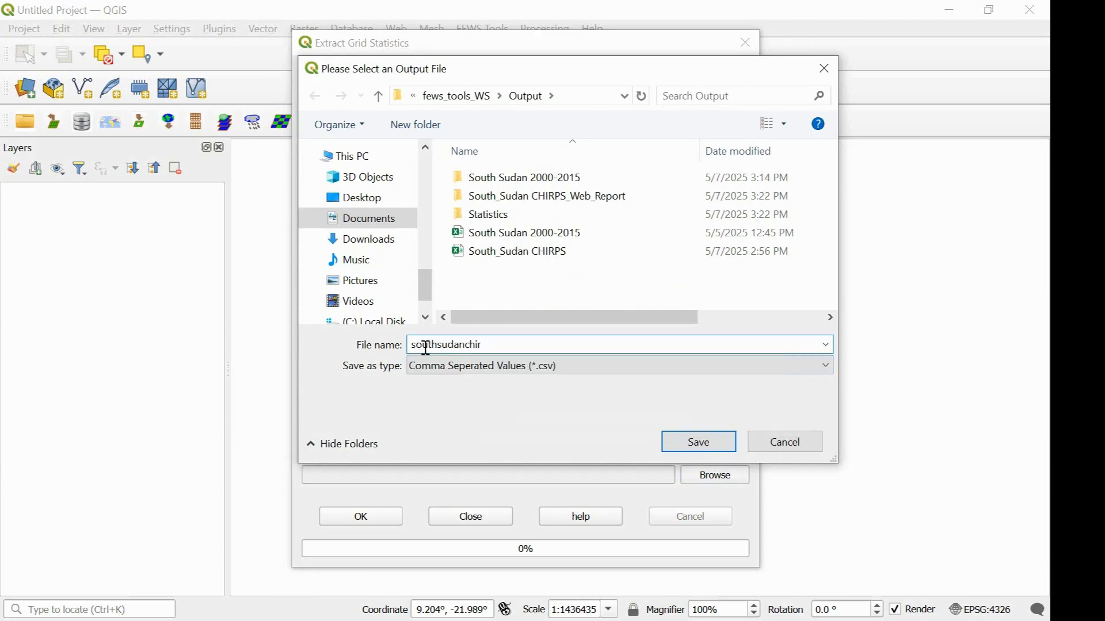
text(ps)
click(698, 442)
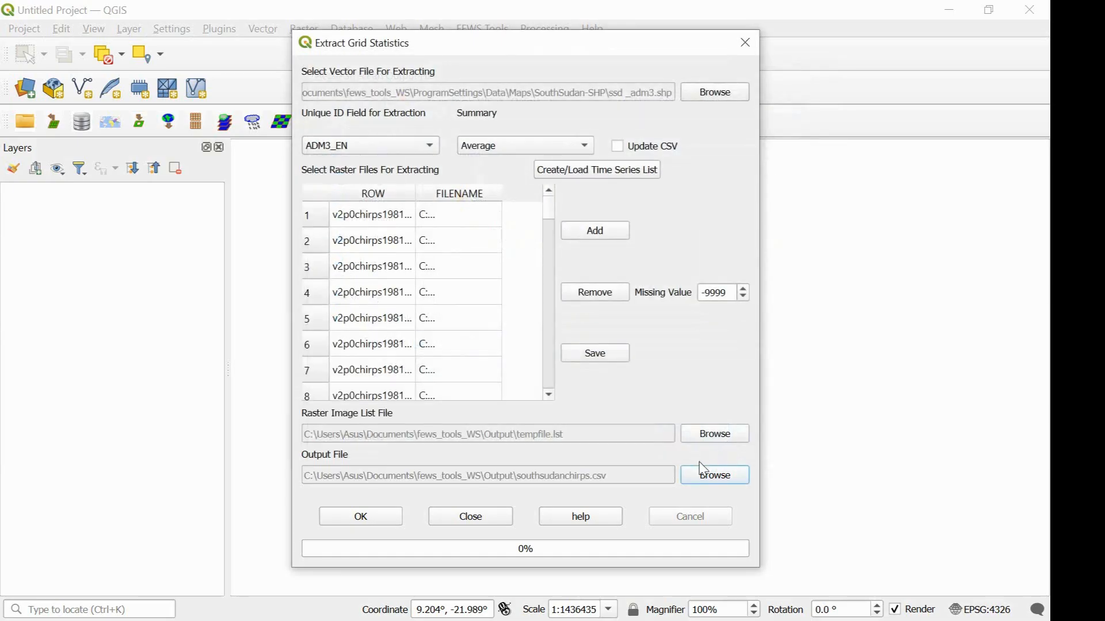
click(396, 518)
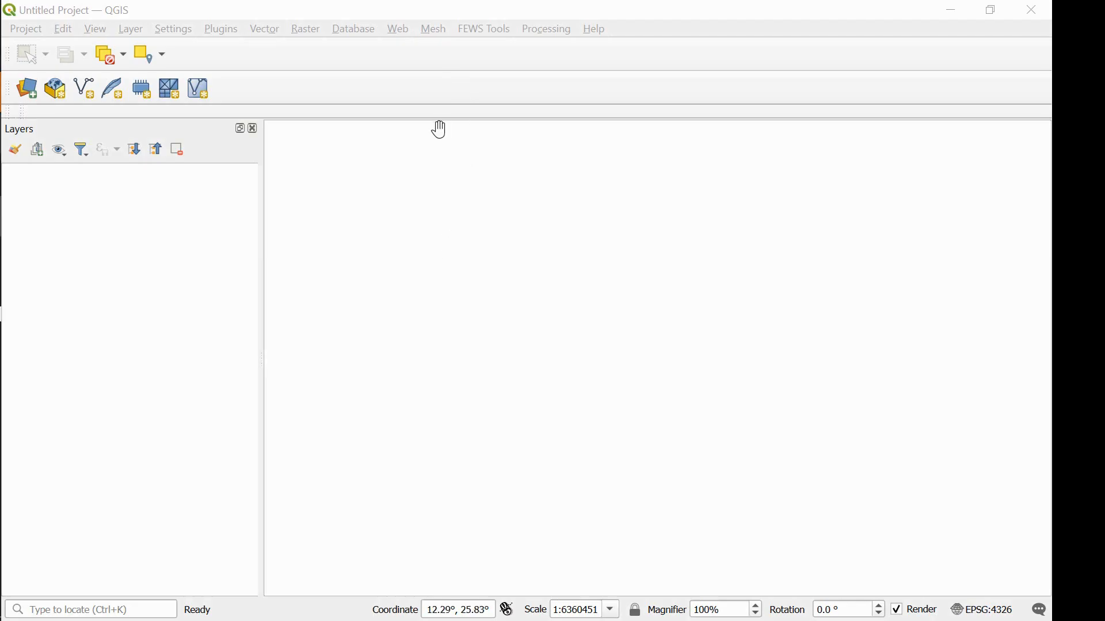
Open the SMPG plugin for seasonal monitoring.
click(222, 28)
mouse_move(459, 94)
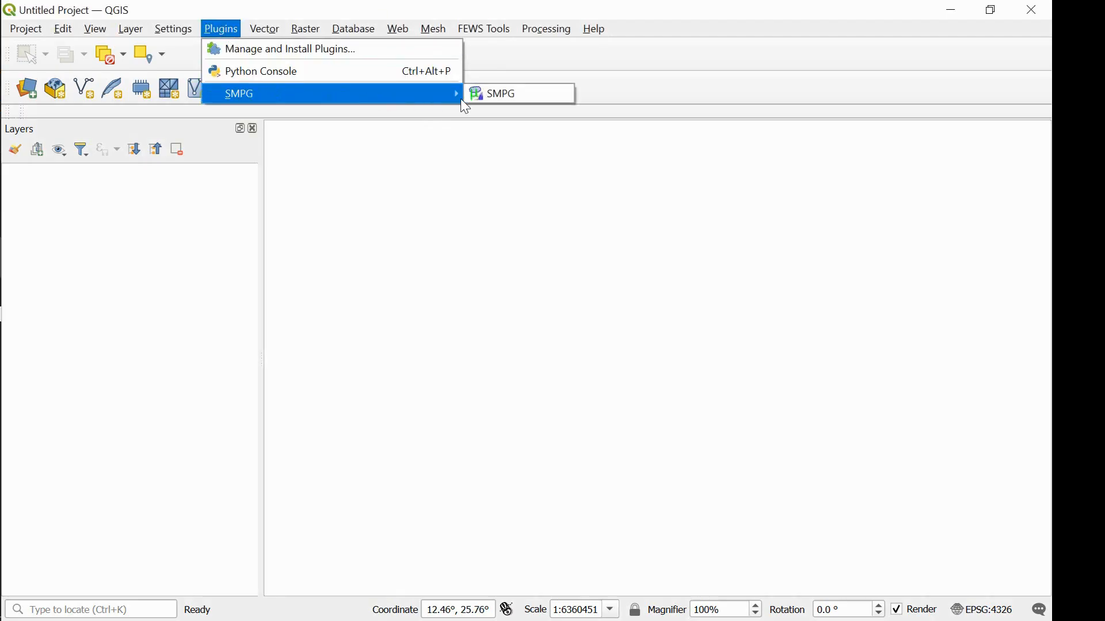
click(506, 93)
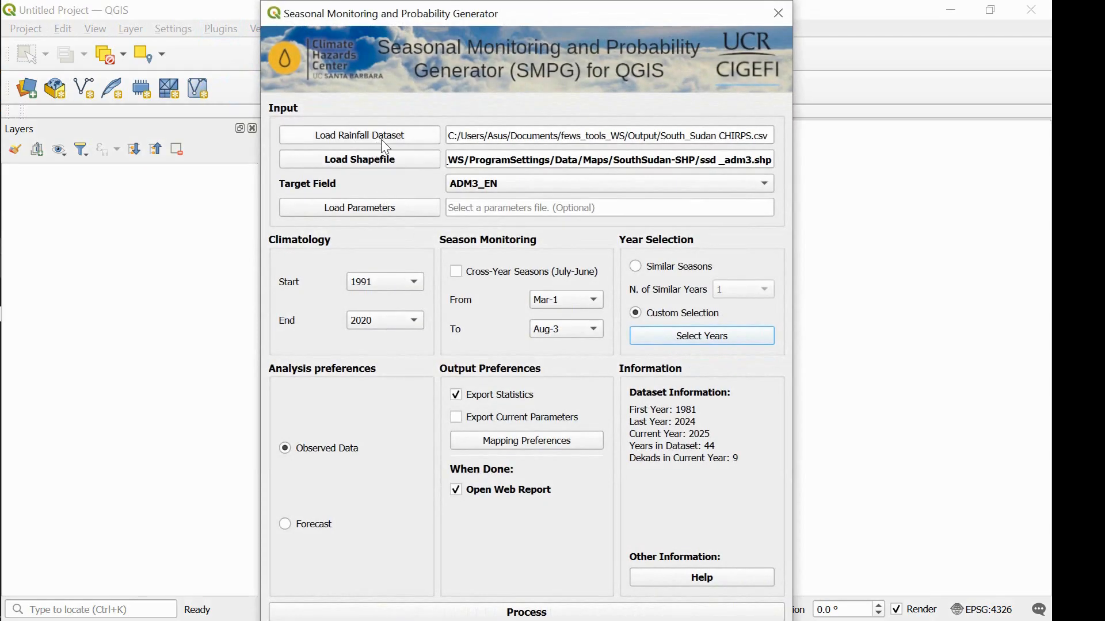
Load the South_Sudan CHIRPS CSV file from the fews_tools_WS Output folder as the rainfall dataset.
click(388, 141)
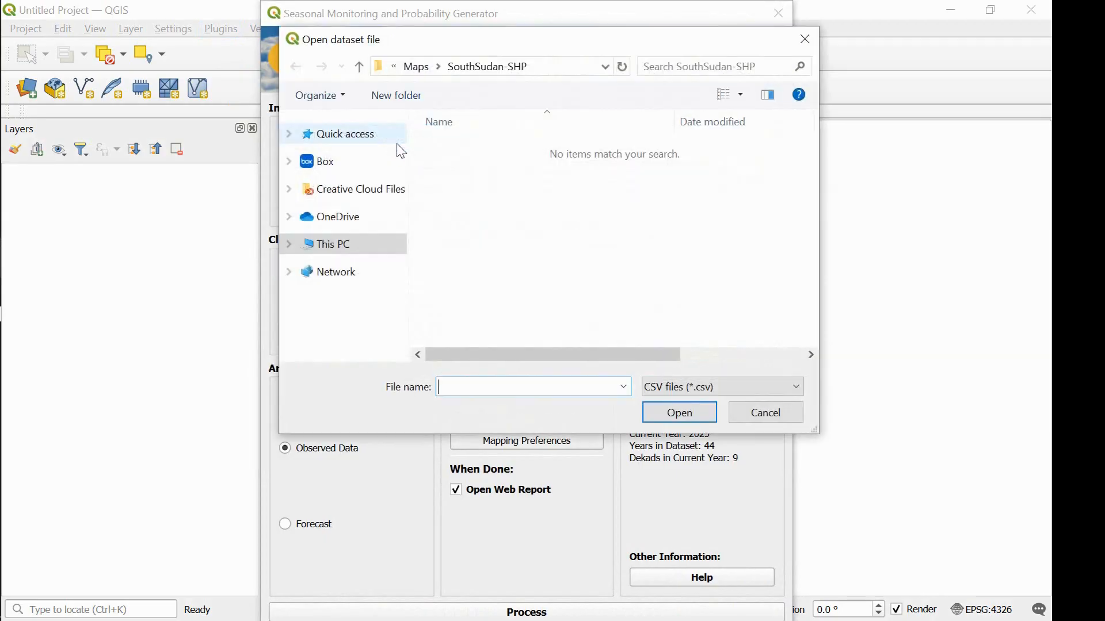
click(359, 66)
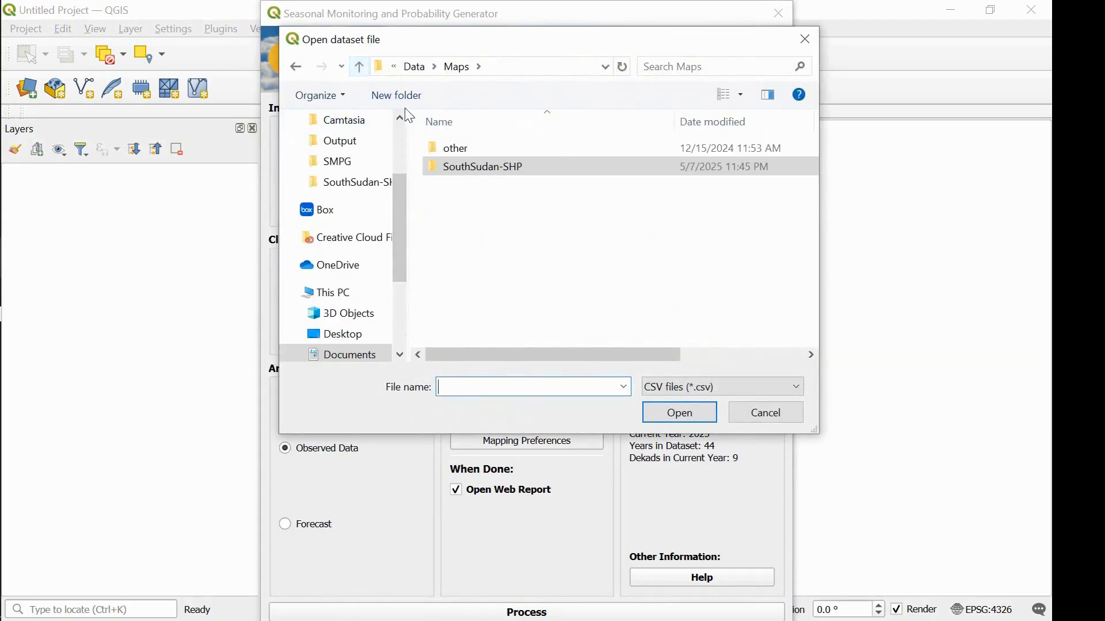
click(360, 68)
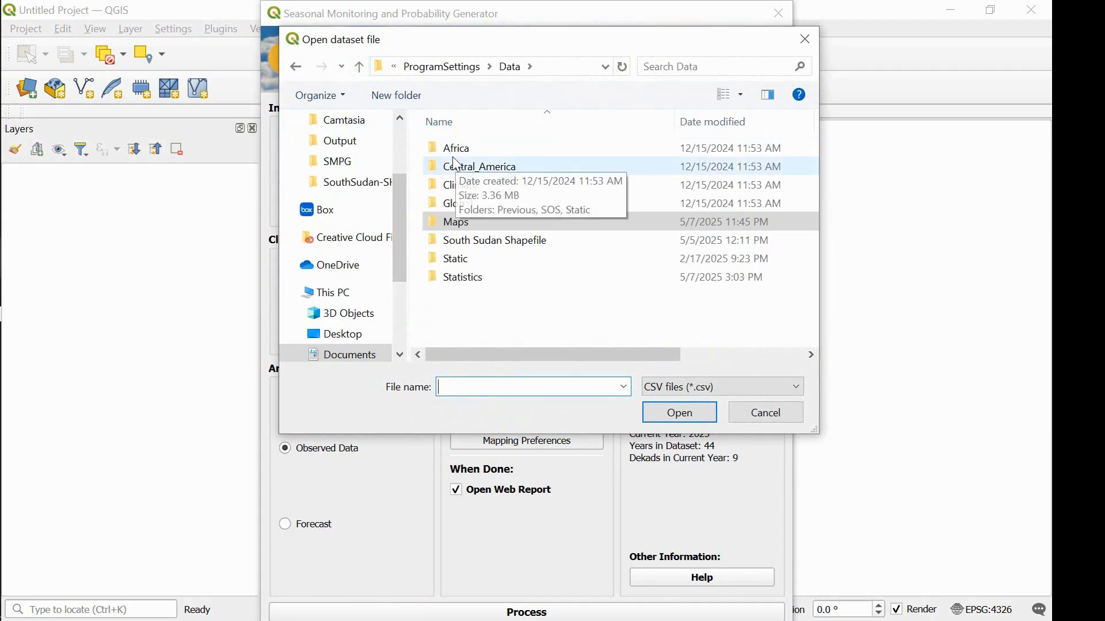
click(359, 68)
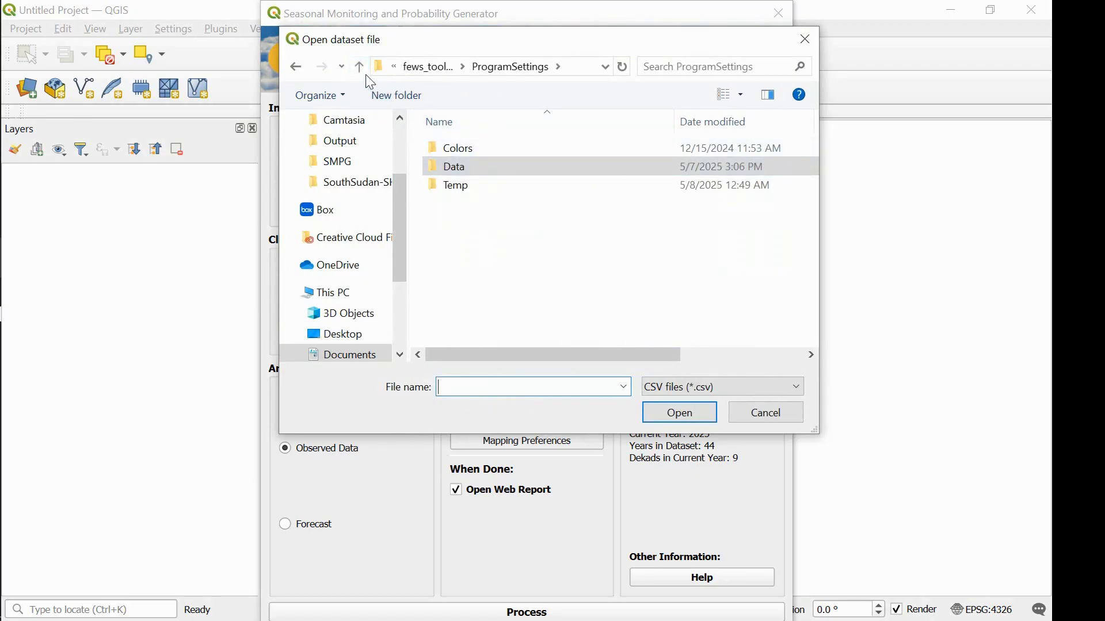
click(360, 67)
double_click(482, 151)
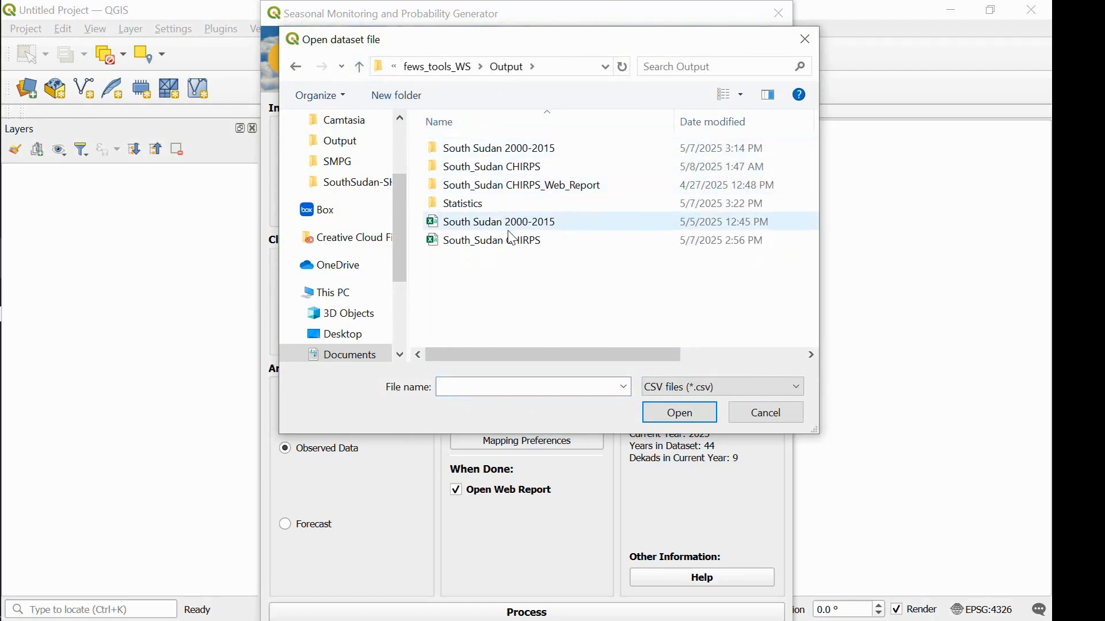
click(491, 240)
click(681, 414)
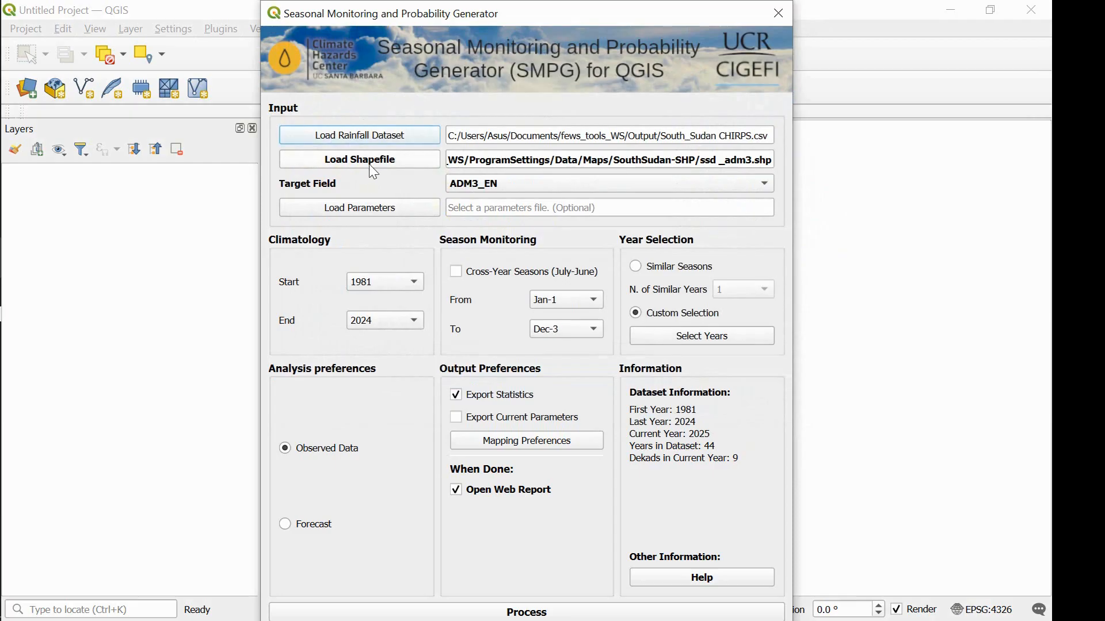
Load the ssd _adm3.shp shapefile from the Maps/SouthSudan-SHP data folder and set the target field to ADM3_EN.
click(373, 167)
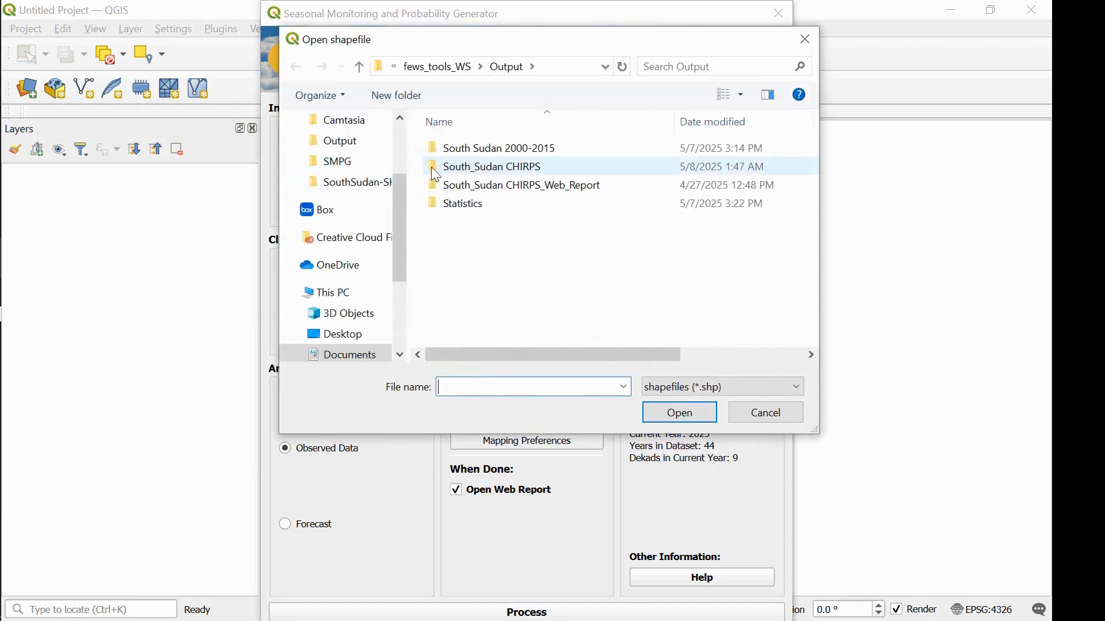
click(360, 68)
double_click(479, 168)
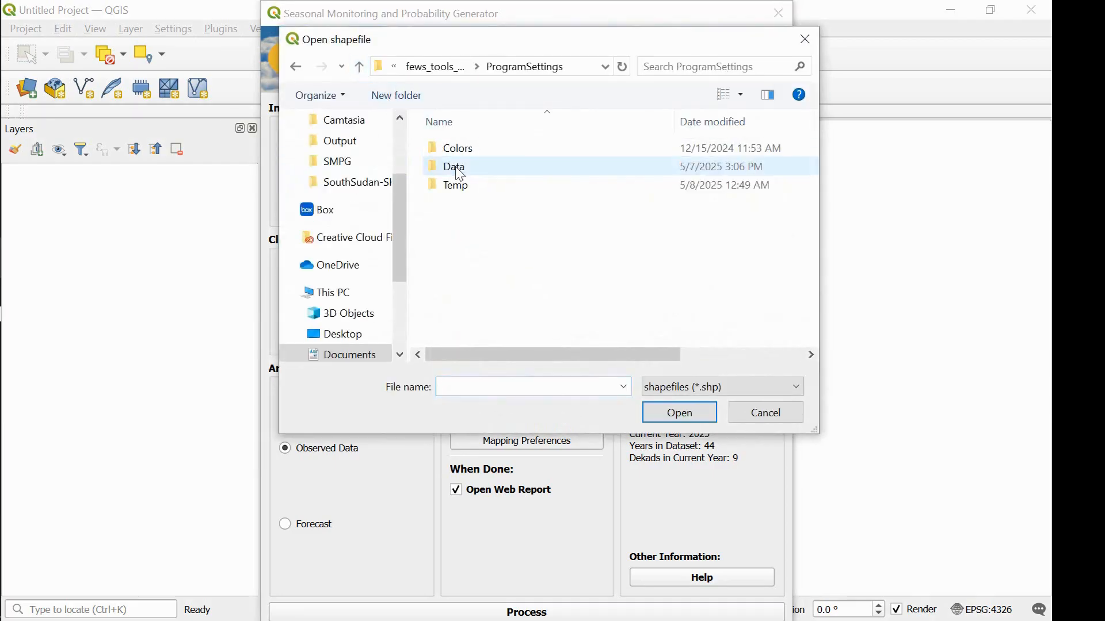
double_click(500, 169)
double_click(527, 222)
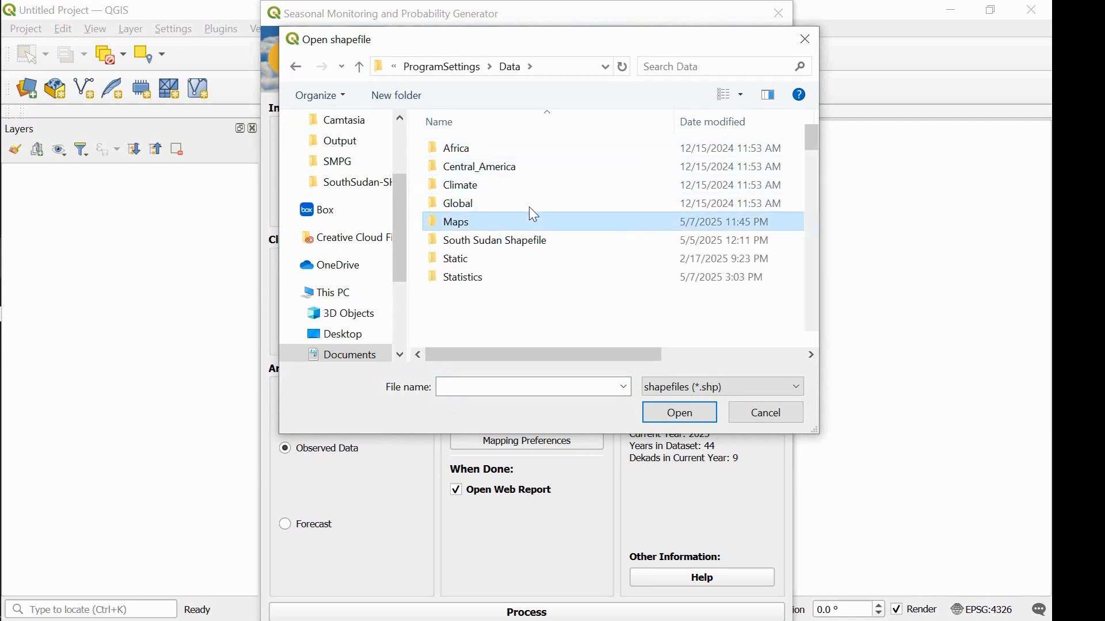
click(536, 174)
double_click(537, 175)
click(538, 172)
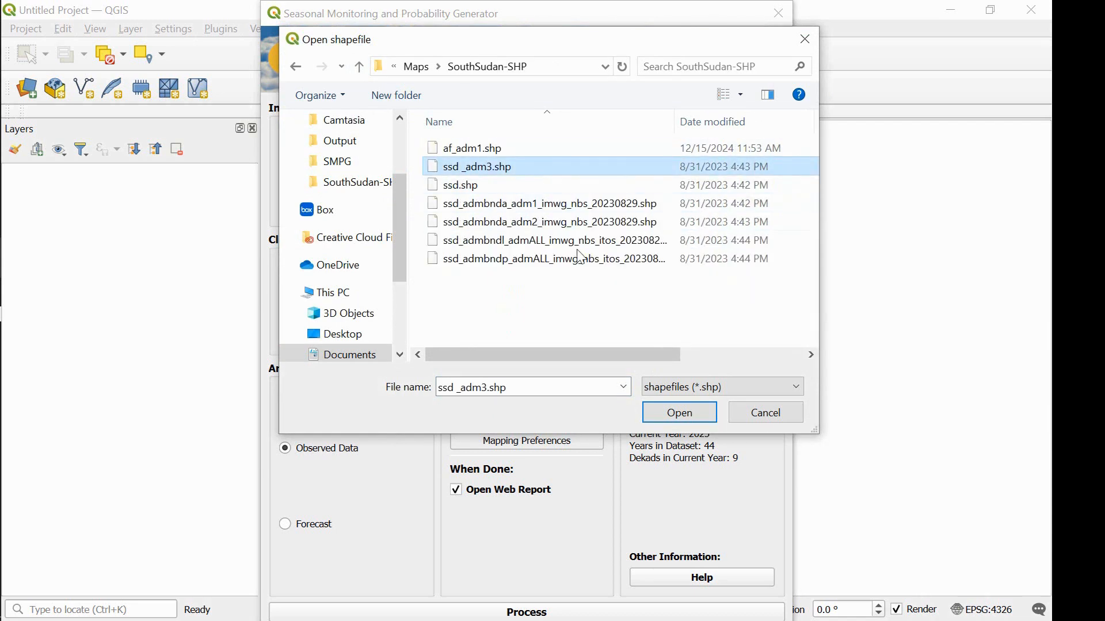
click(709, 416)
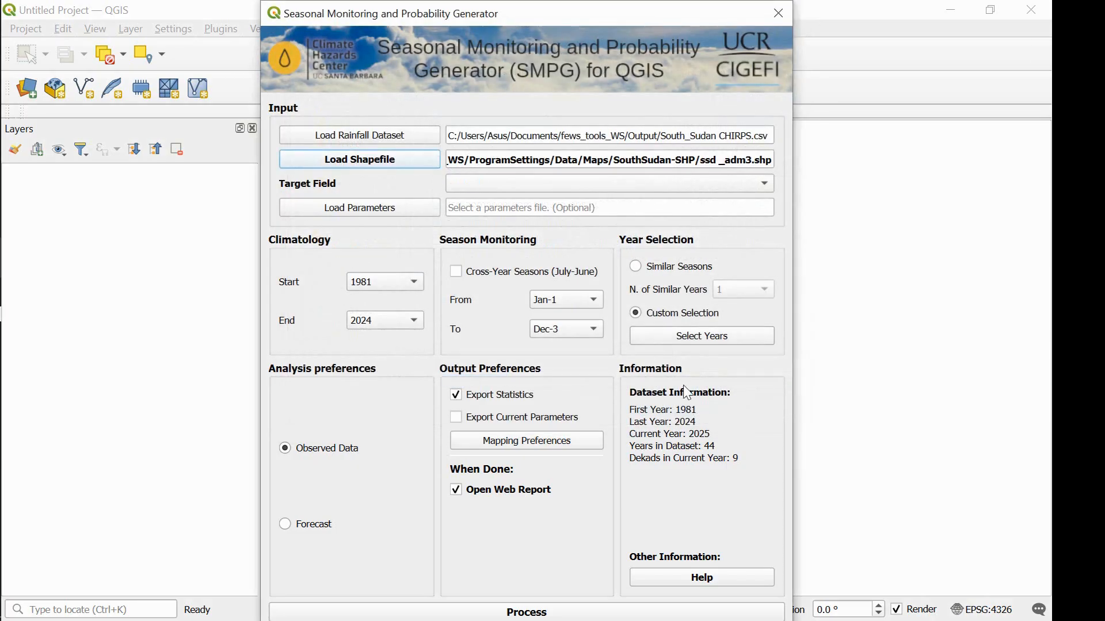
click(566, 186)
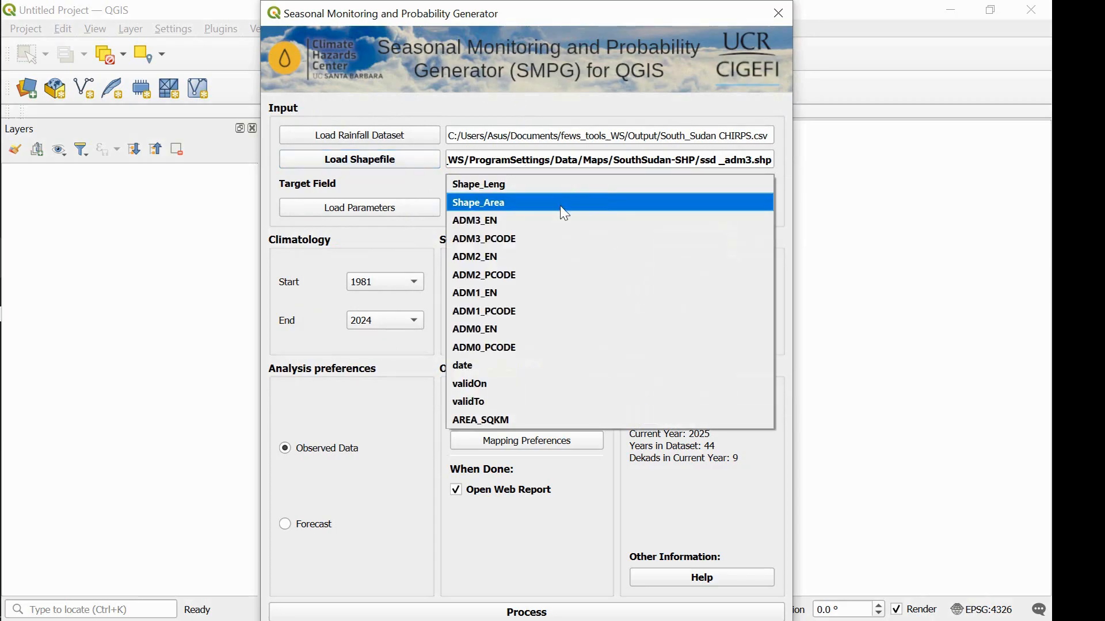
click(564, 221)
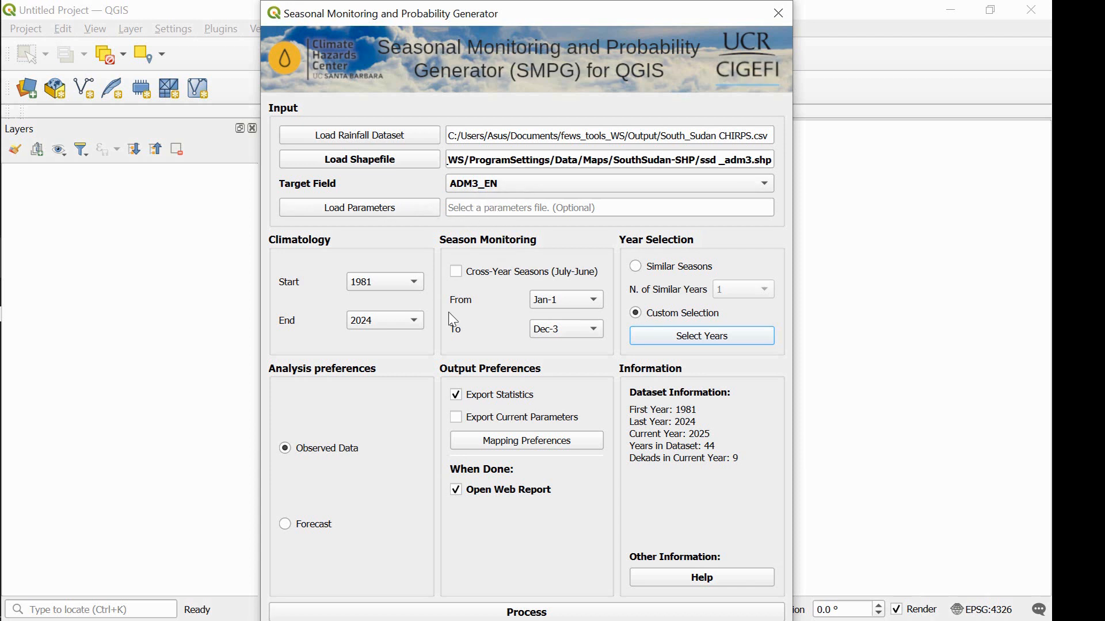
Set the climatology period to start in 1991 and end in 2020.
click(386, 284)
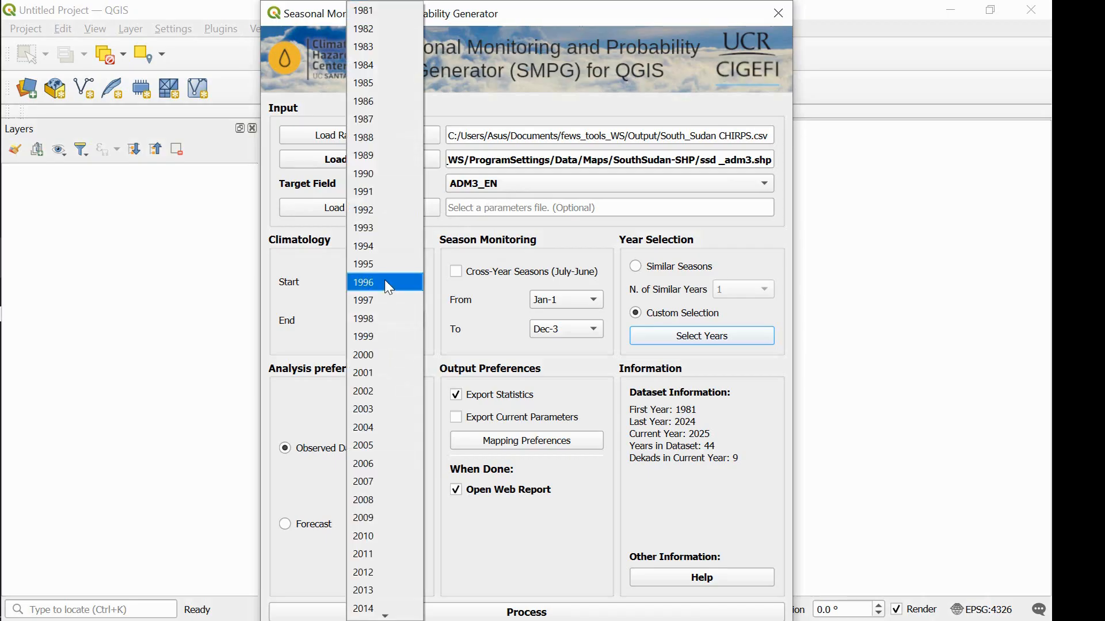
click(366, 191)
click(372, 327)
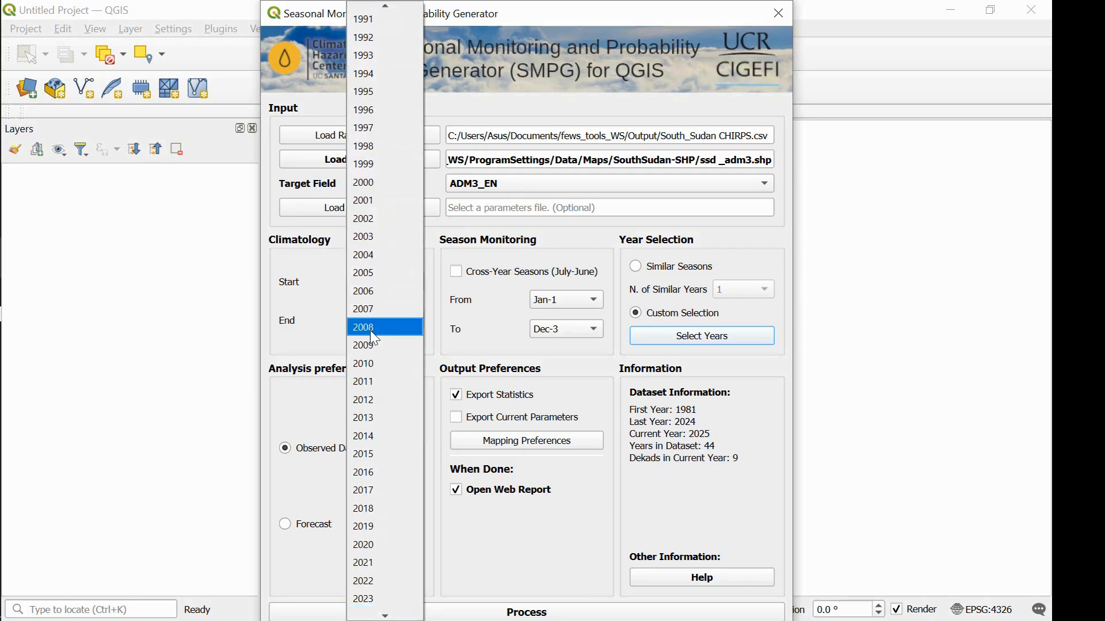
click(389, 546)
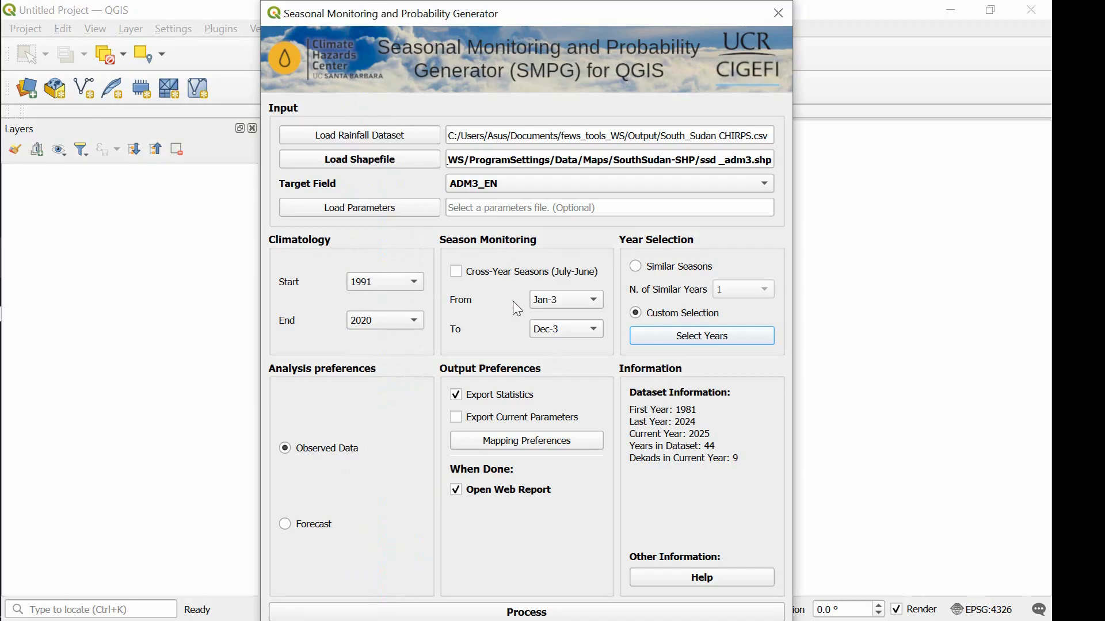
Set the monitored season to run from Mar-1 to Aug-3.
click(566, 297)
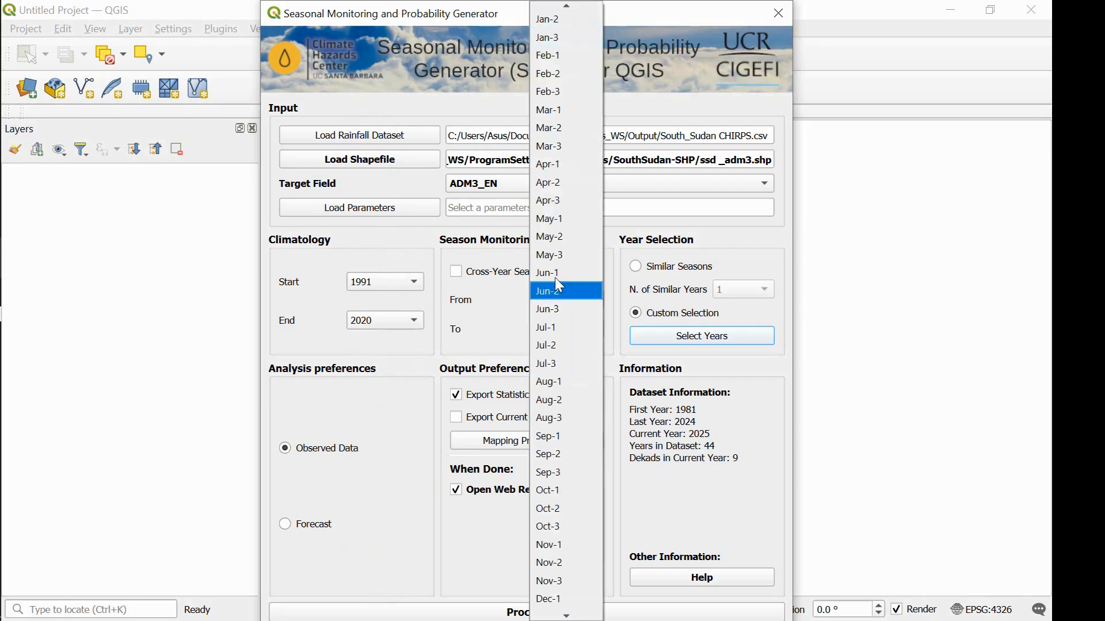
click(565, 111)
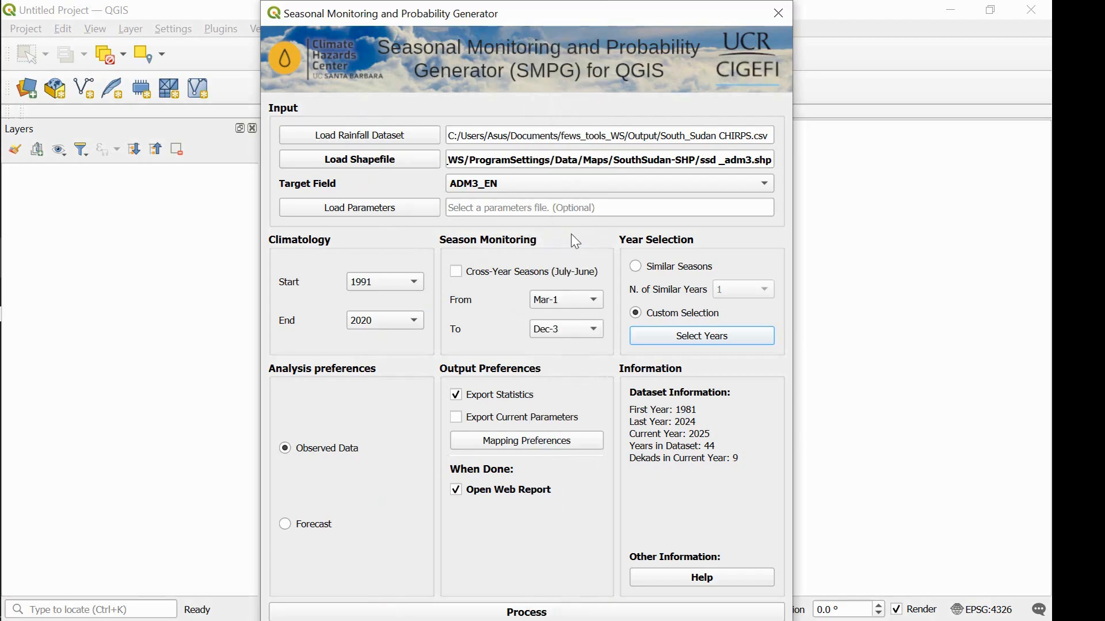
click(572, 324)
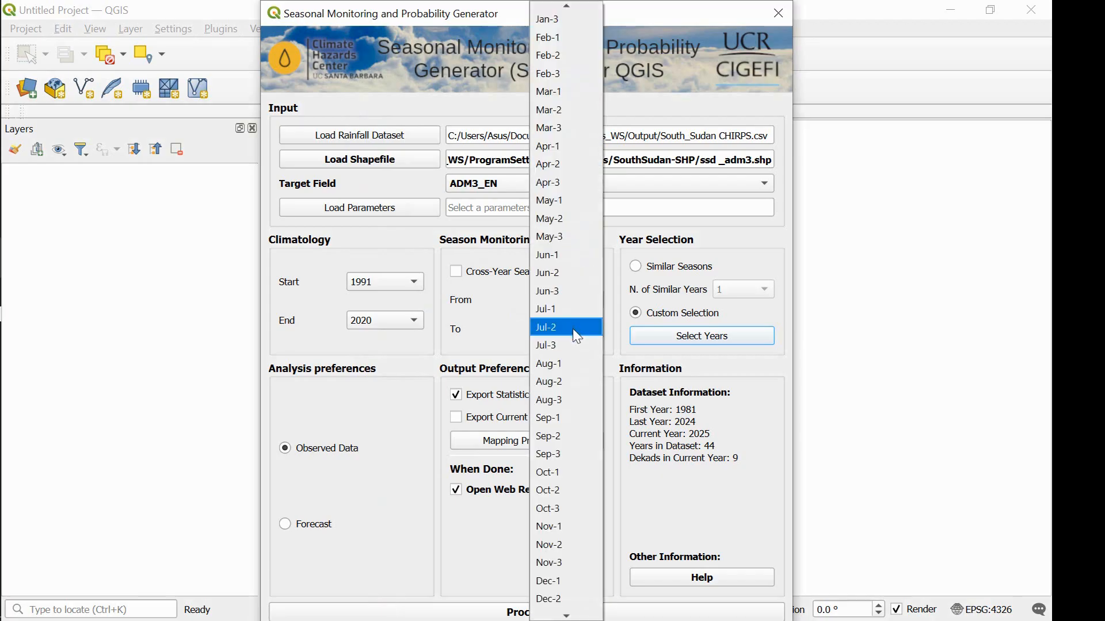
click(578, 396)
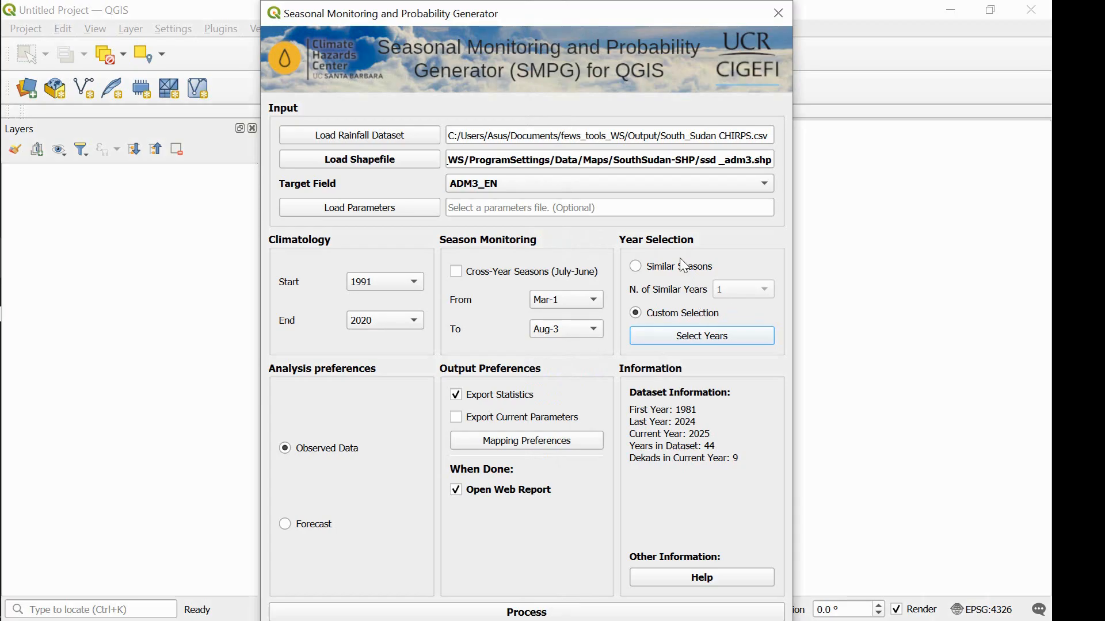
Limit the custom year selection to 1995, 1998, 2005 and 2008 and save it.
click(702, 335)
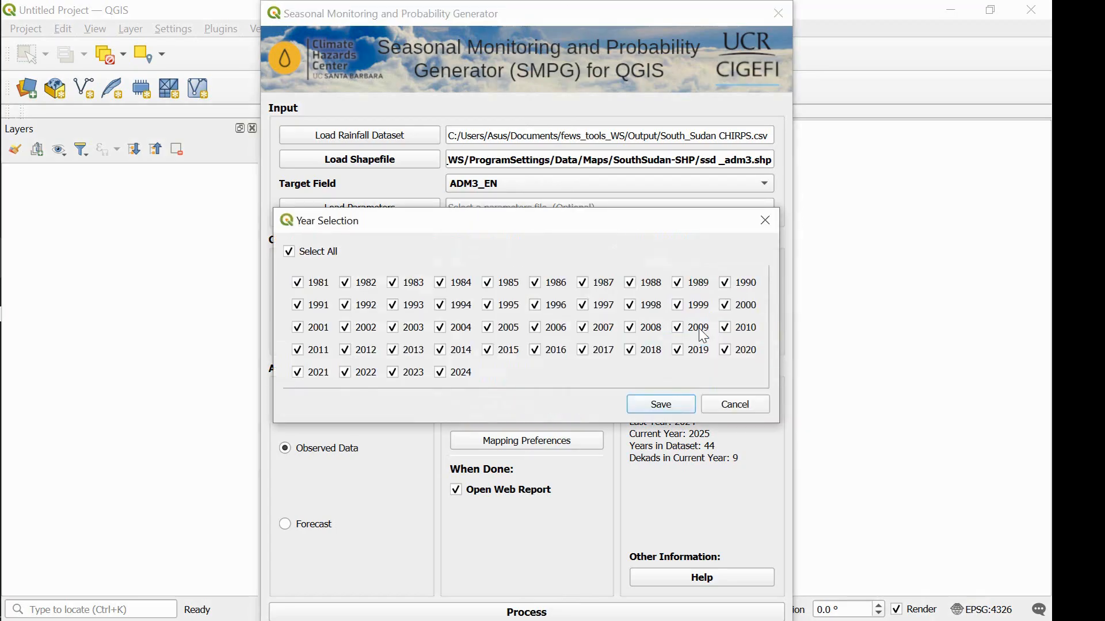
click(336, 251)
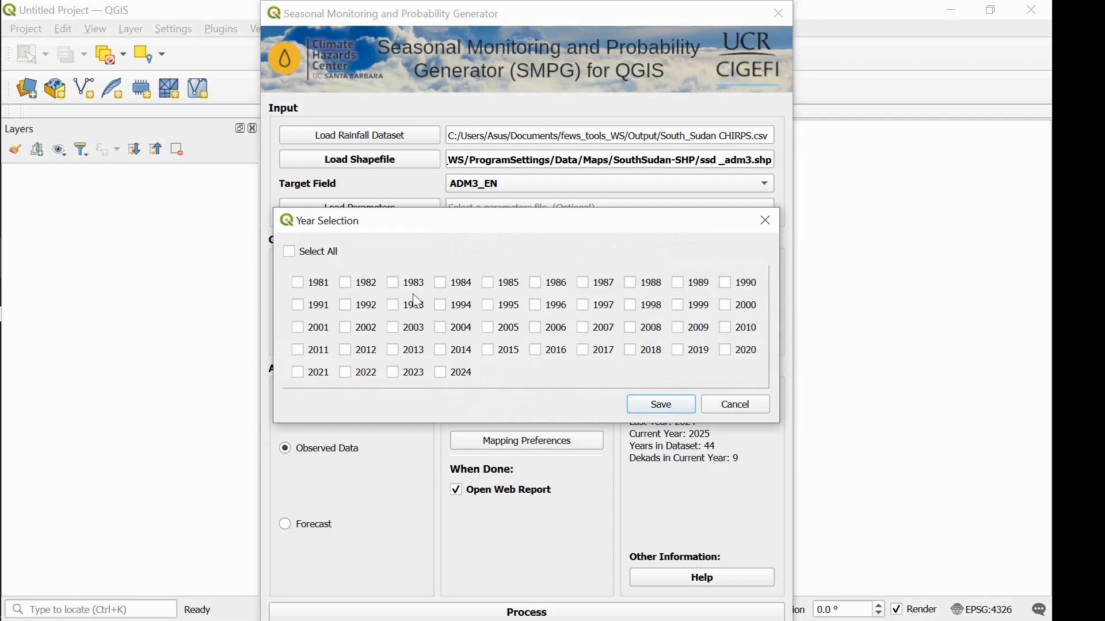
click(493, 307)
click(641, 310)
click(635, 331)
click(491, 332)
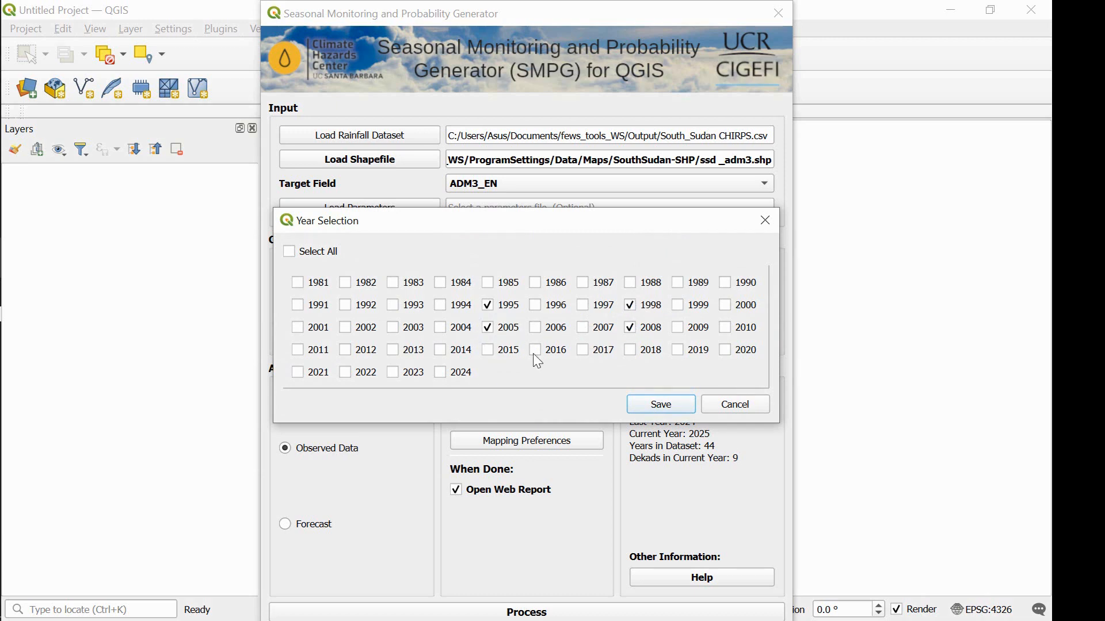
click(665, 408)
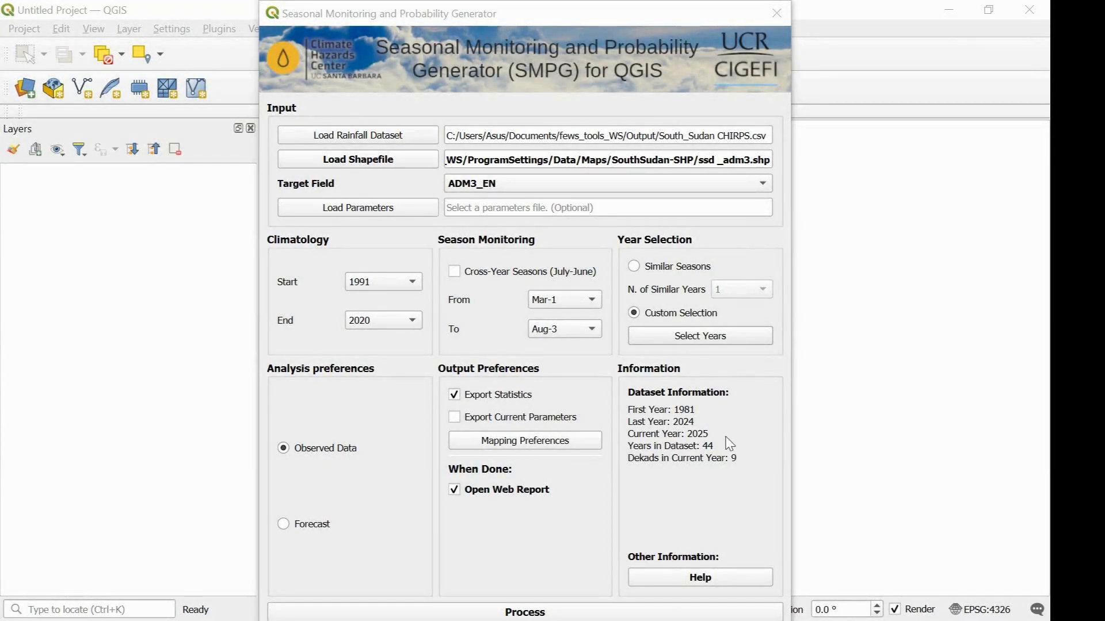
Set the analysis preference to Forecast and enable exporting the current parameters.
click(305, 524)
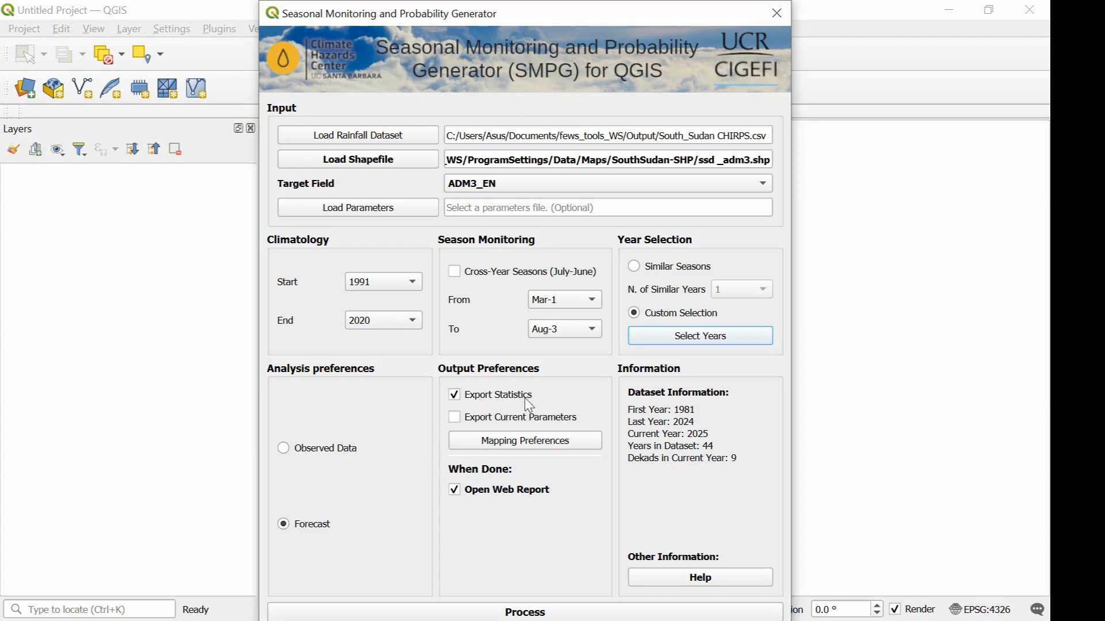
click(455, 419)
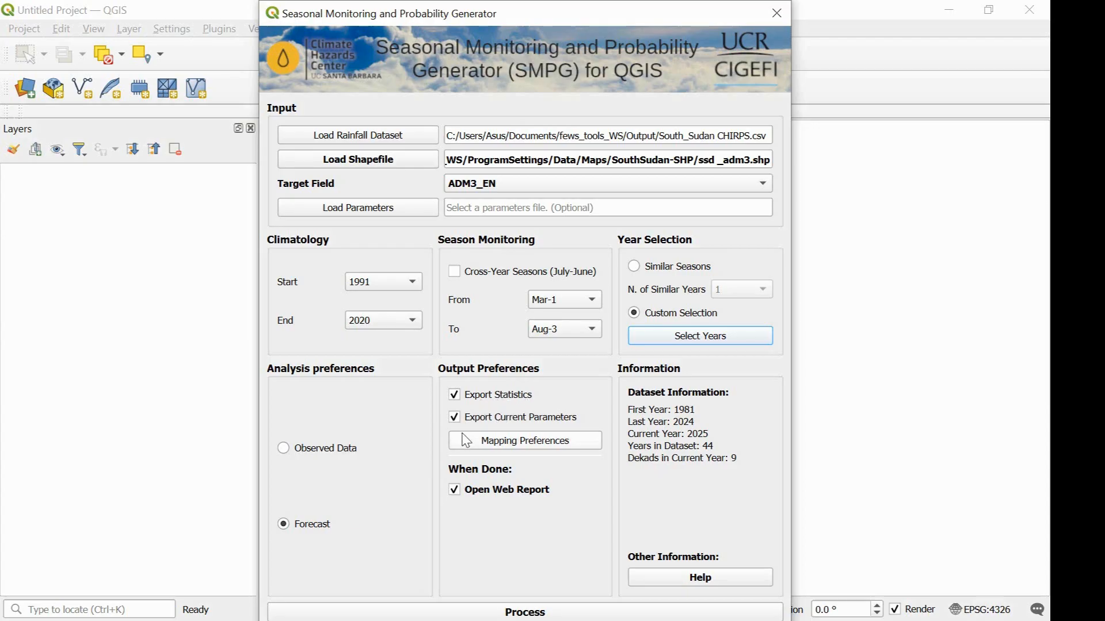
Include all available maps, from C. Dk./LTA Pct. to Probability of Normal, in the mapping preferences and save the selection.
click(538, 442)
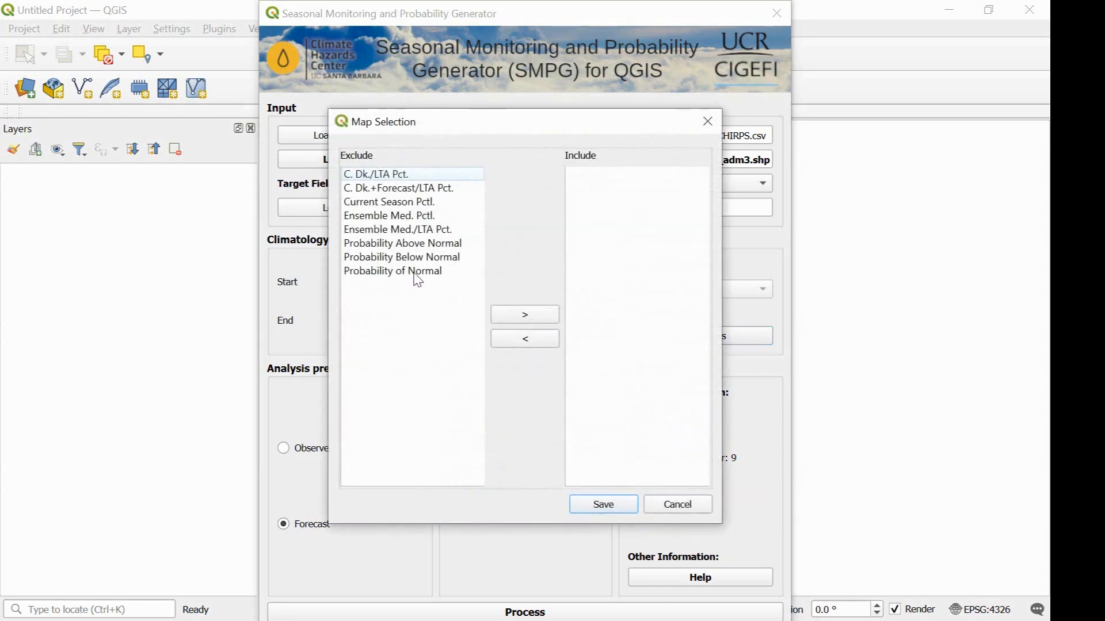
click(428, 178)
shift+click(451, 271)
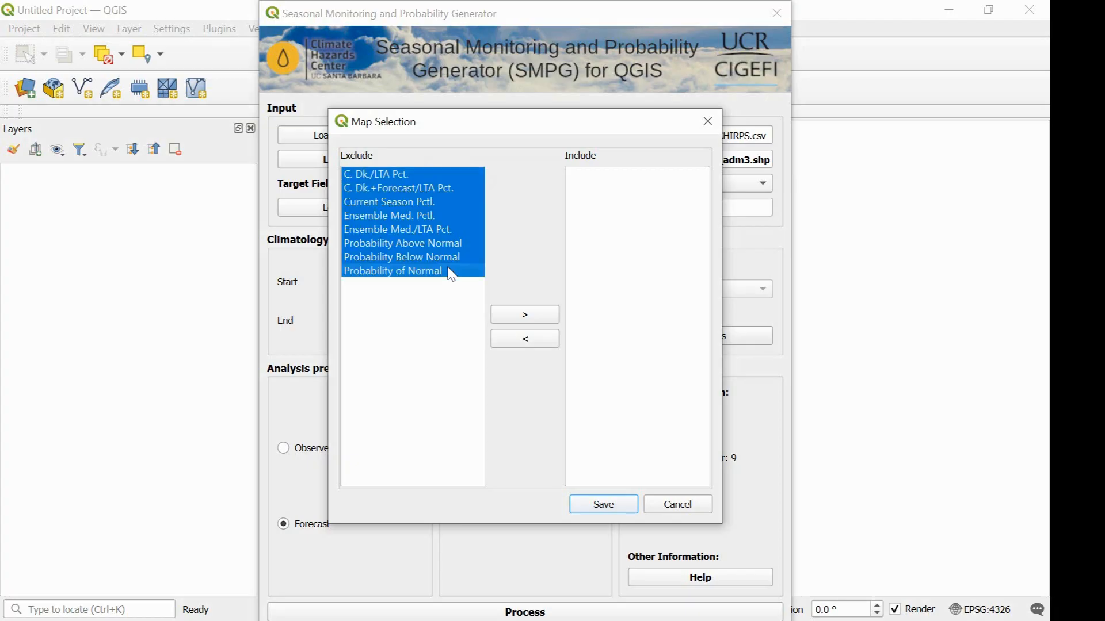
click(525, 317)
click(602, 506)
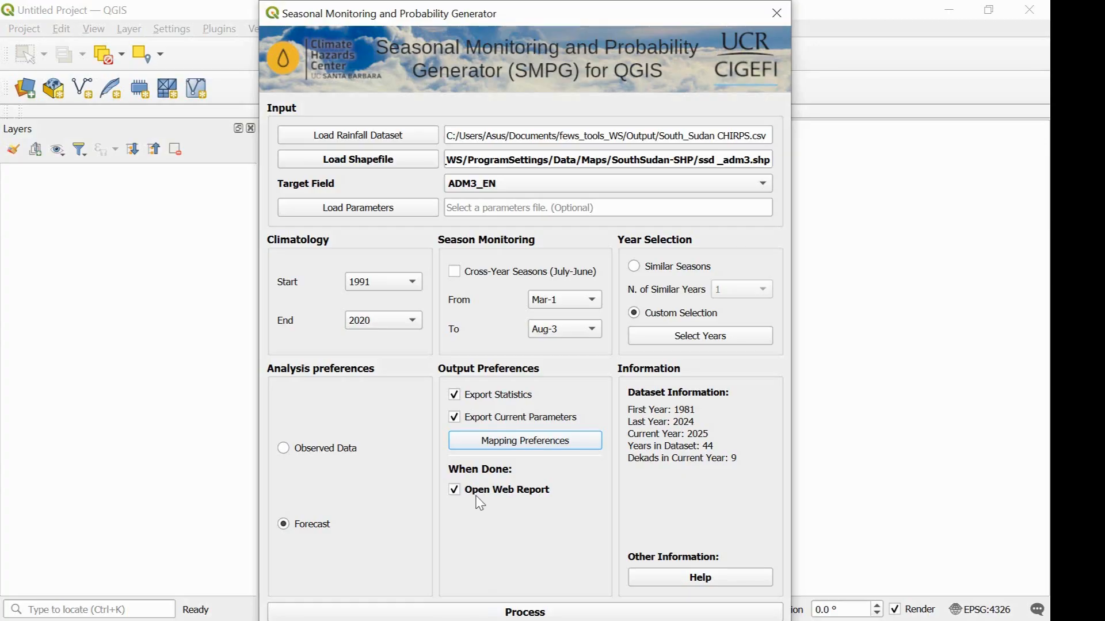
Process the seasonal analysis and save the results in the fews_tools_WS Output folder.
click(498, 613)
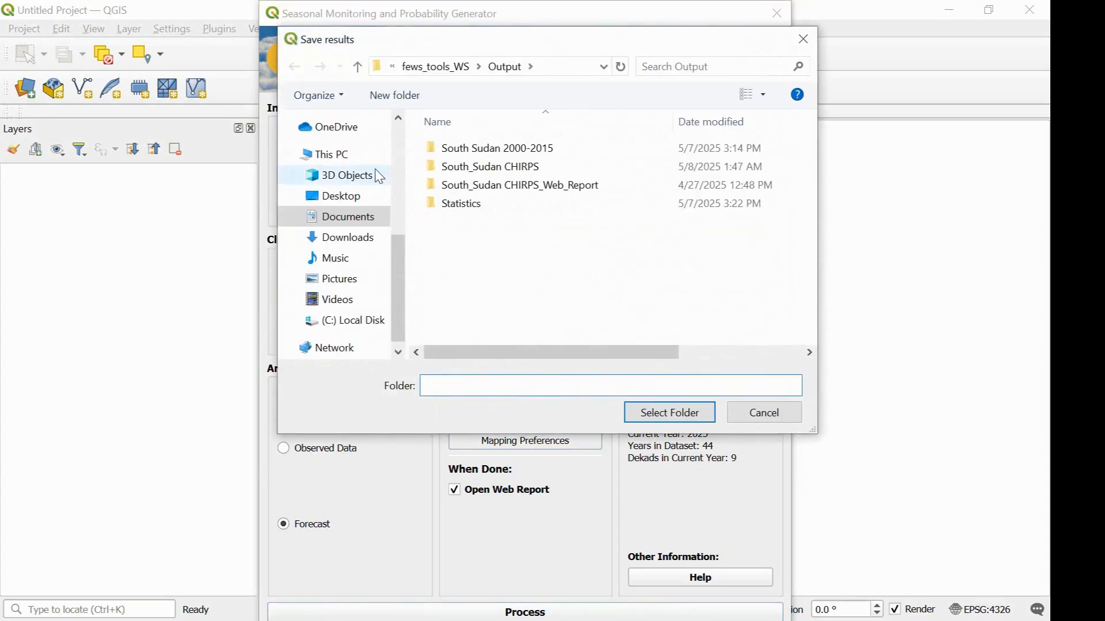
click(357, 67)
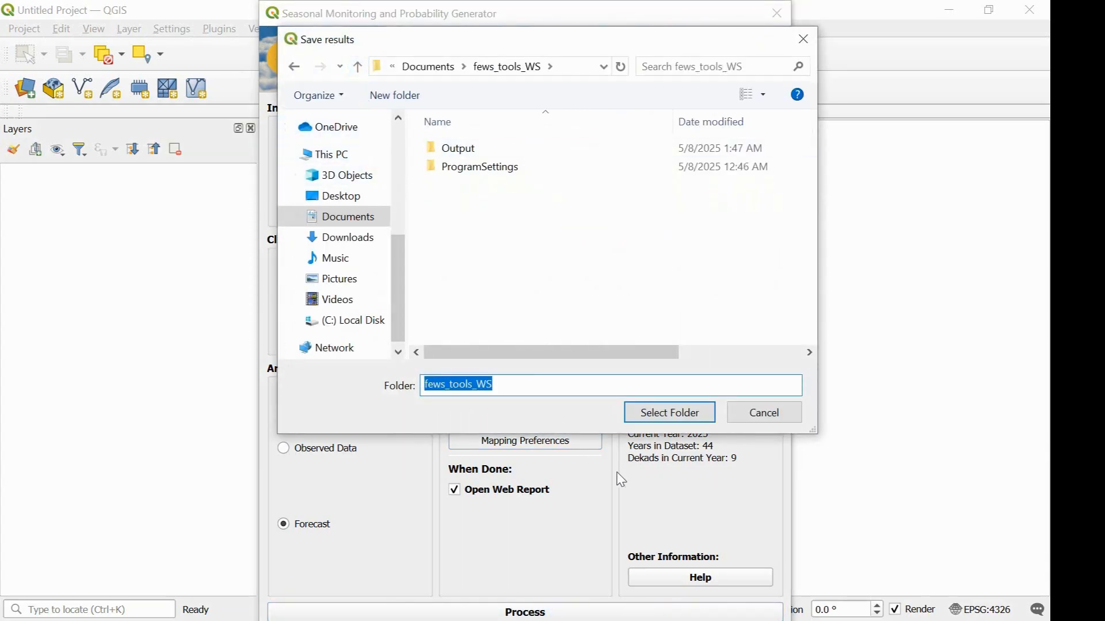
click(483, 154)
click(645, 415)
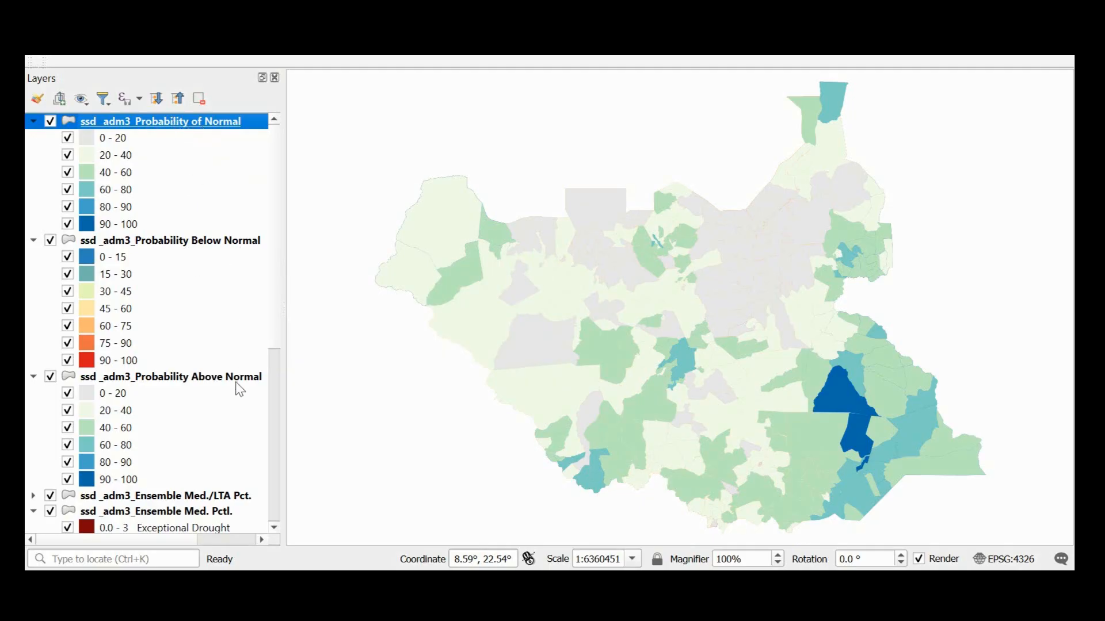
Look through the generated layer legends, and select the Wunlem and Paguir areas on the web report map in the browser.
scroll(197, 436, down, 3)
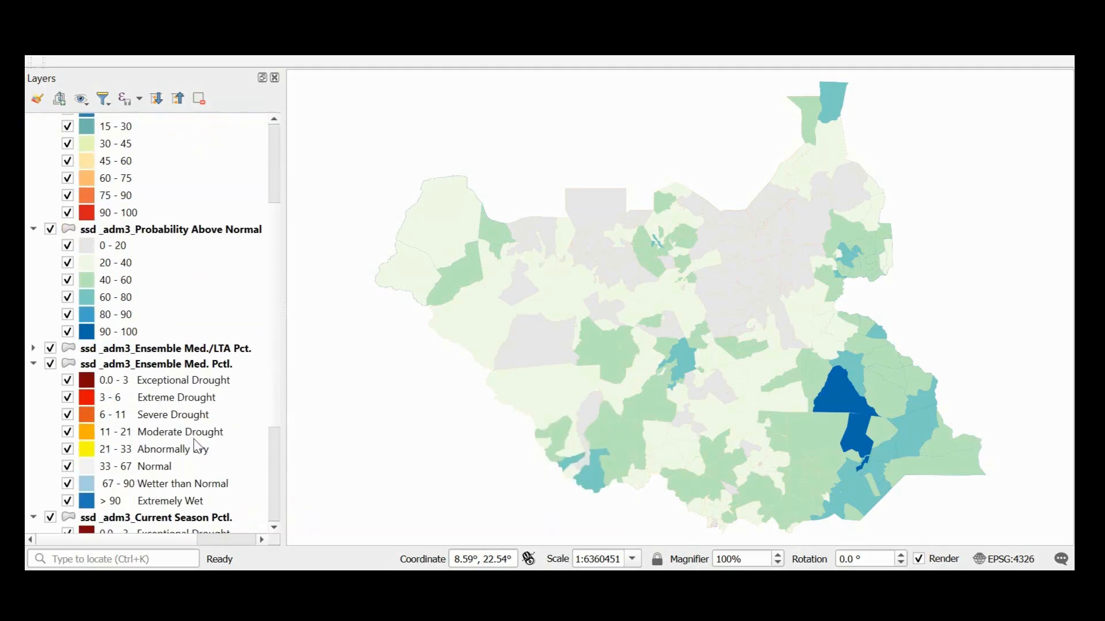
scroll(192, 410, down, 1)
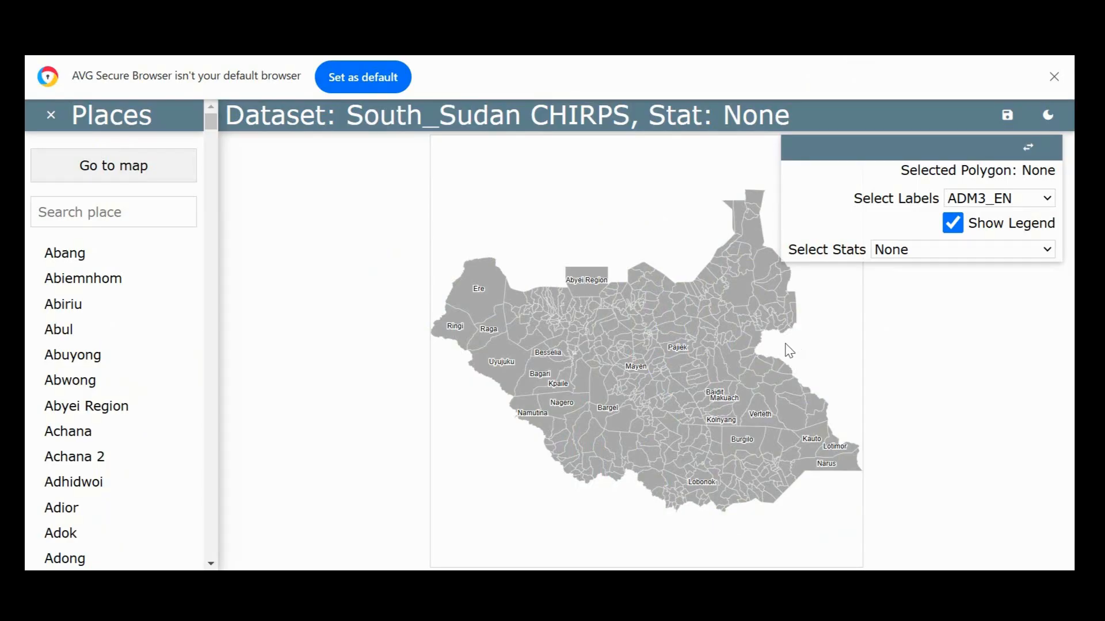
click(705, 313)
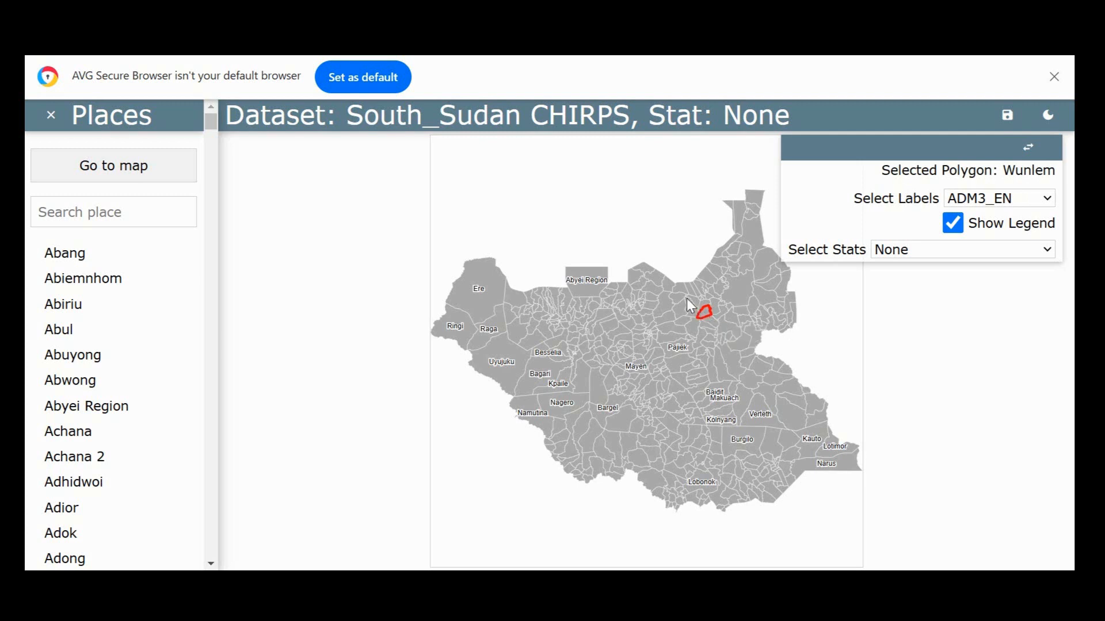
click(671, 296)
click(664, 298)
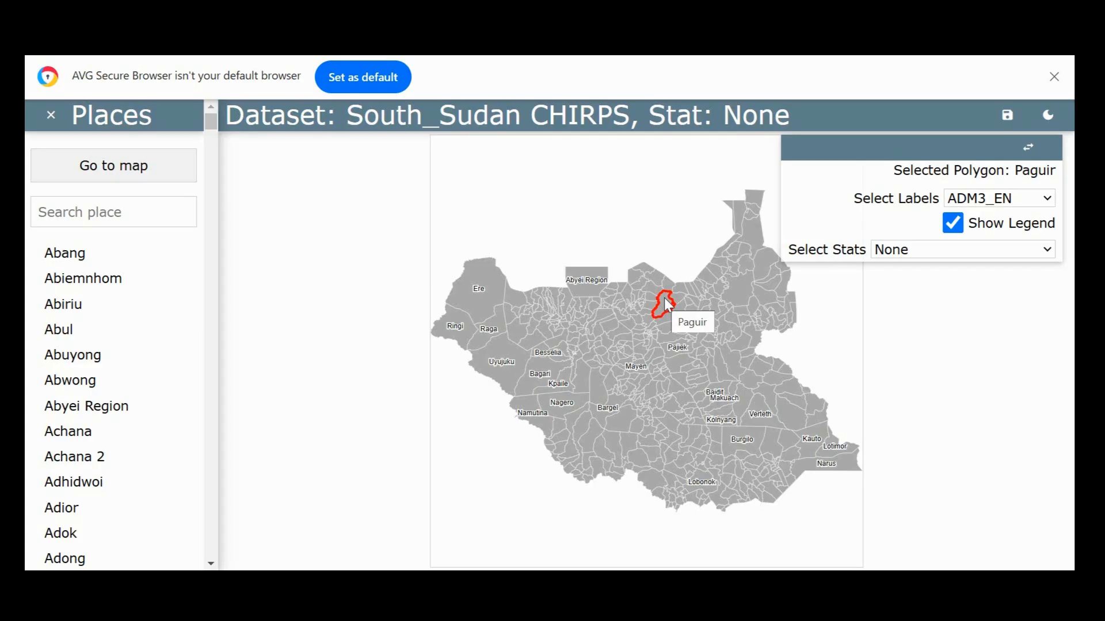
Check the label and statistics options of the web report map, and open the Pieri area's seasonal report.
click(664, 298)
click(998, 199)
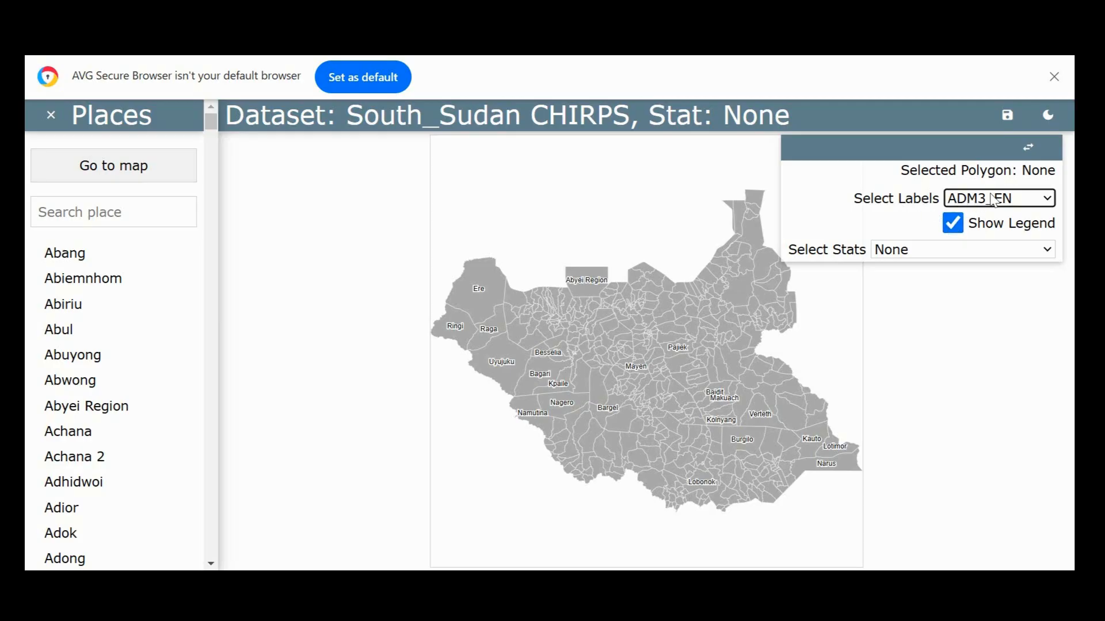
click(917, 257)
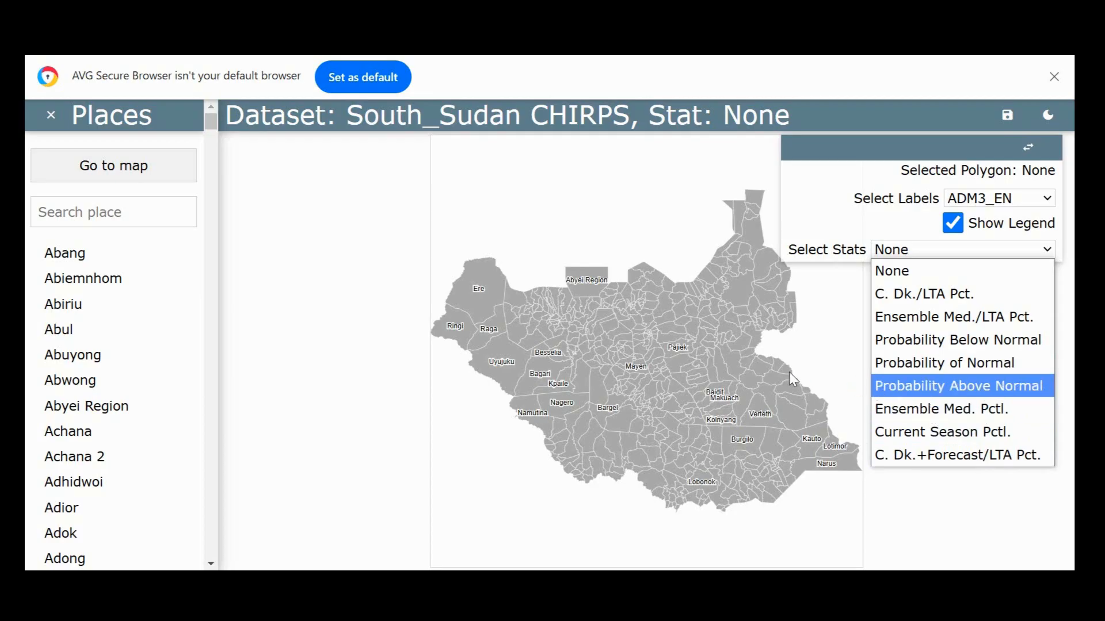
click(737, 354)
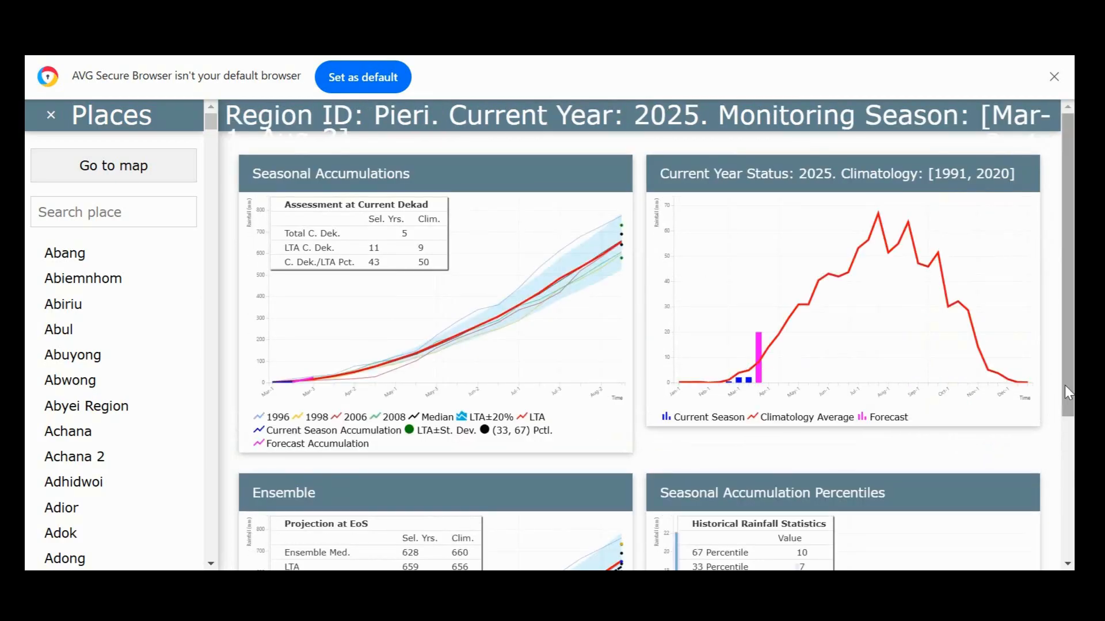
Fit more of the Pieri report into view and inspect the Current Year Status chart from the March dekads to May-1.
mouse_move(1065, 394)
mouse_down()
mouse_move(1070, 418)
mouse_move(1068, 394)
mouse_up()
key(ctrl+minus)
key(ctrl+minus)
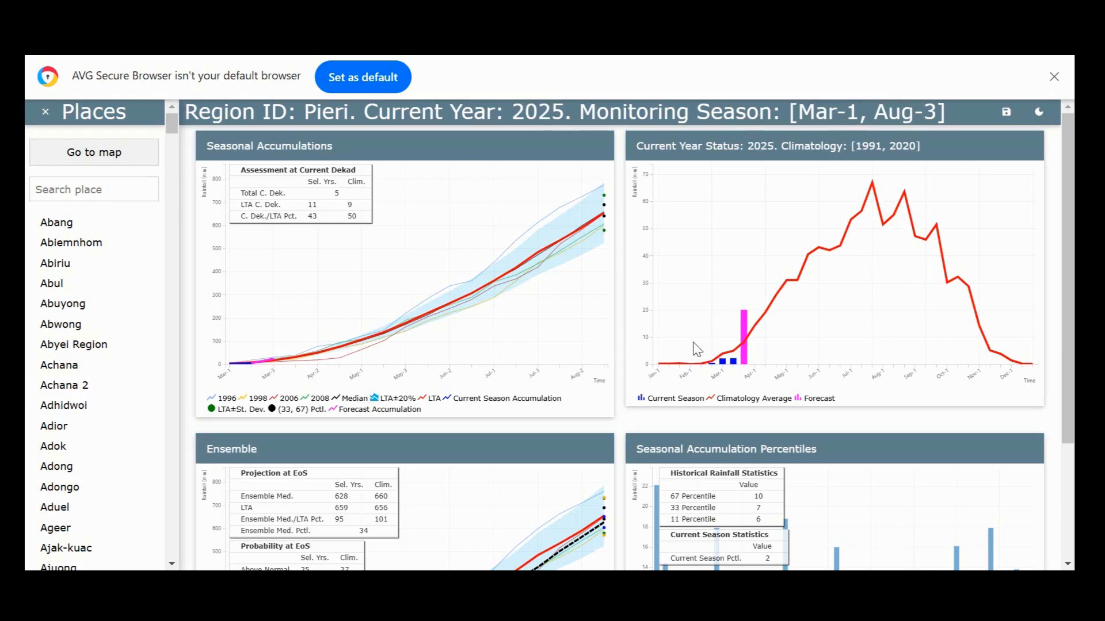
mouse_move(721, 368)
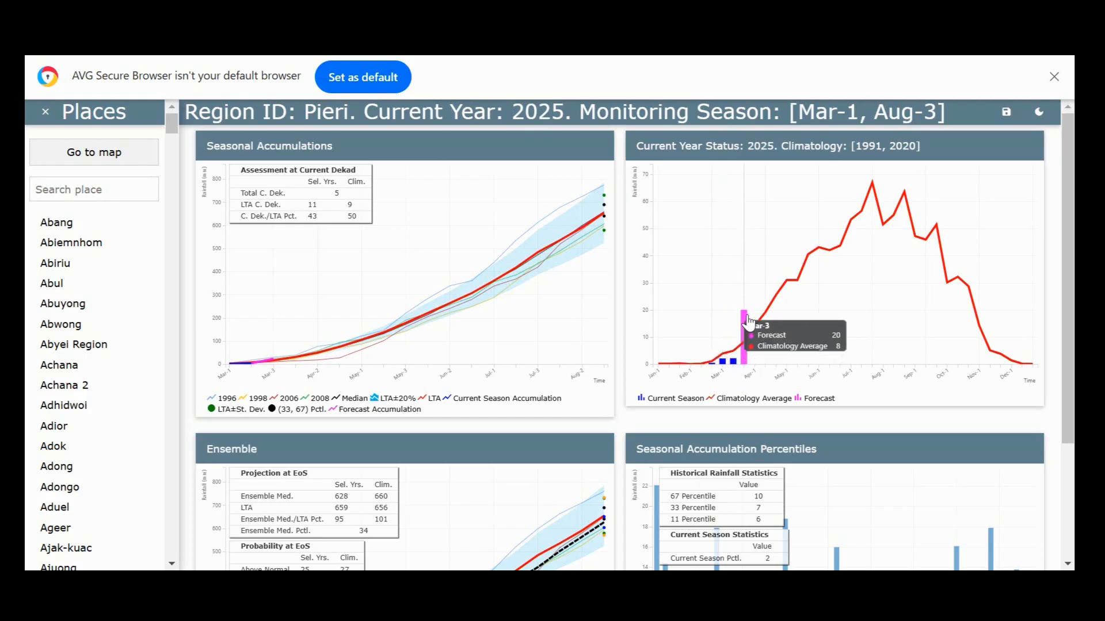
mouse_move(793, 285)
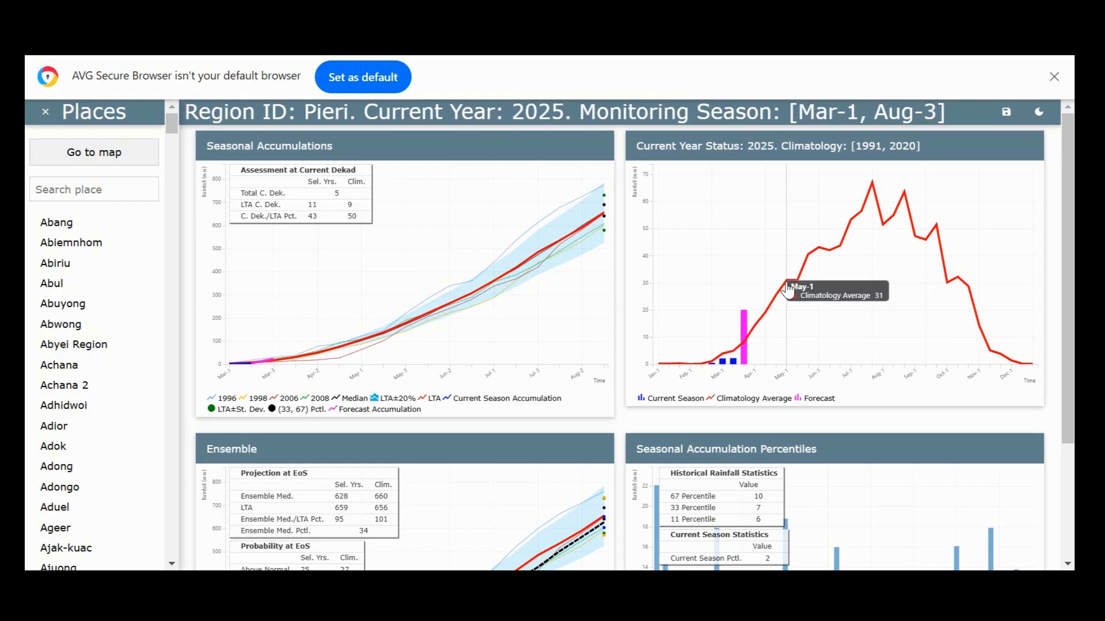
Enlarge the report and examine the Seasonal Accumulations chart around the March dekads and at the end of the season.
key(ctrl+plus)
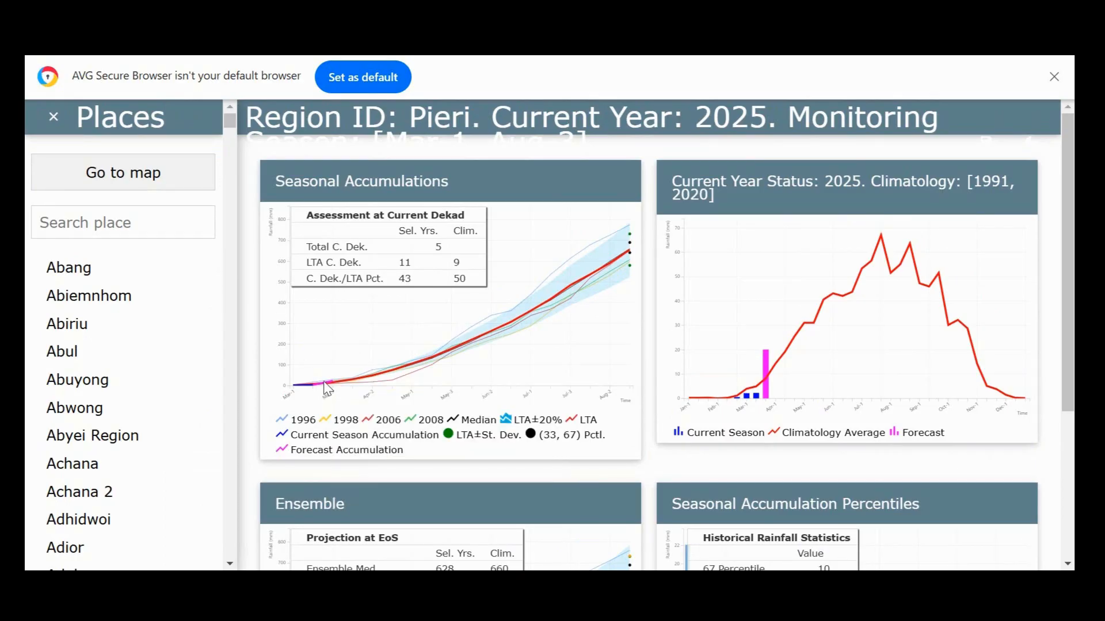
mouse_move(334, 383)
mouse_move(631, 257)
mouse_move(633, 278)
Examine the Seasonal Accumulation Percentiles chart and the Ensemble chart with its end-of-season projection and probability tables.
scroll(354, 322, down, 4)
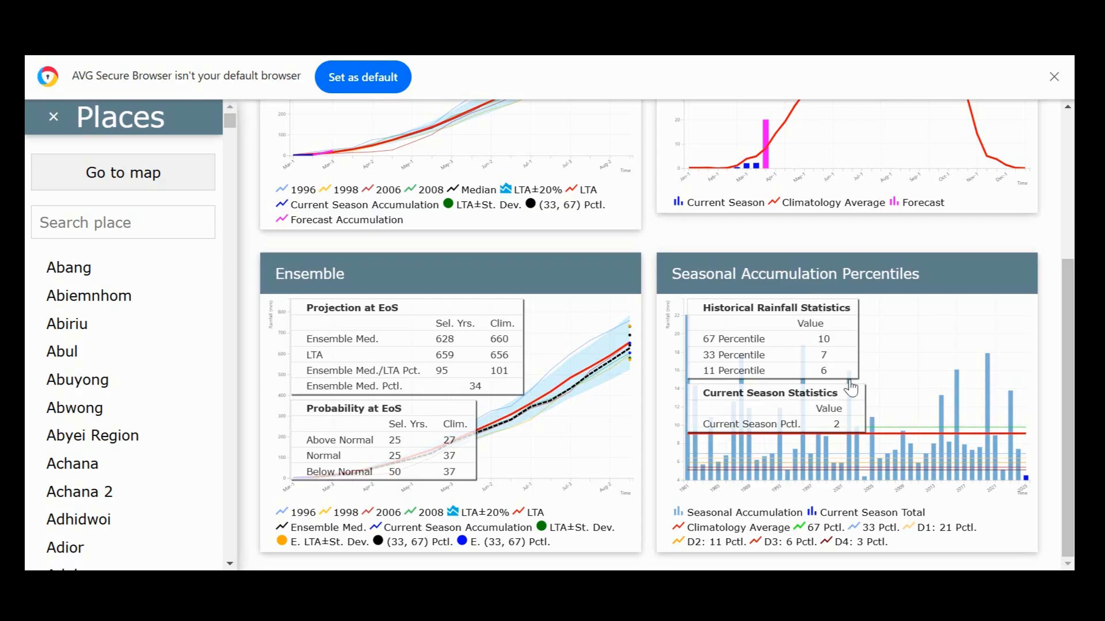
mouse_move(802, 443)
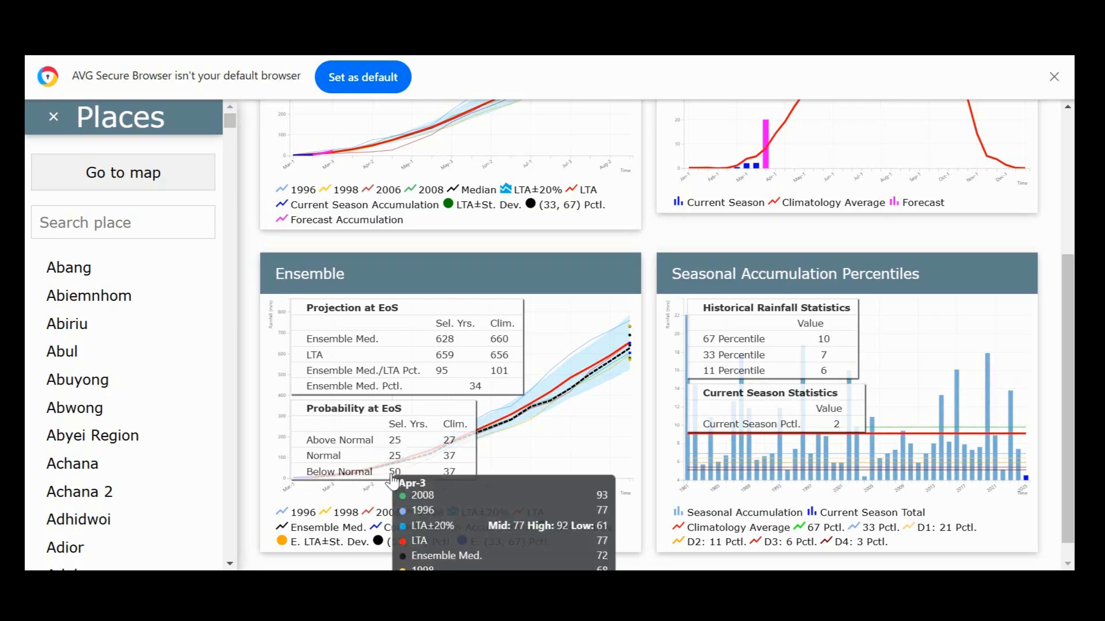
mouse_move(392, 485)
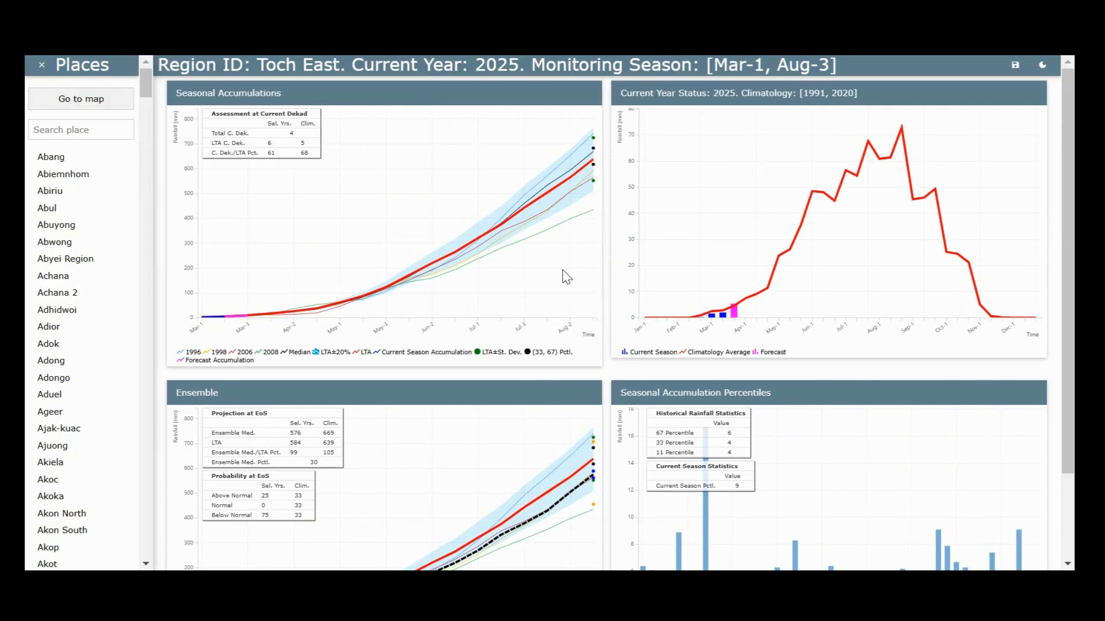
Return to the South Sudan map and display the Ensemble Med./LTA Pct. statistic, followed by Probability Below Normal.
click(122, 105)
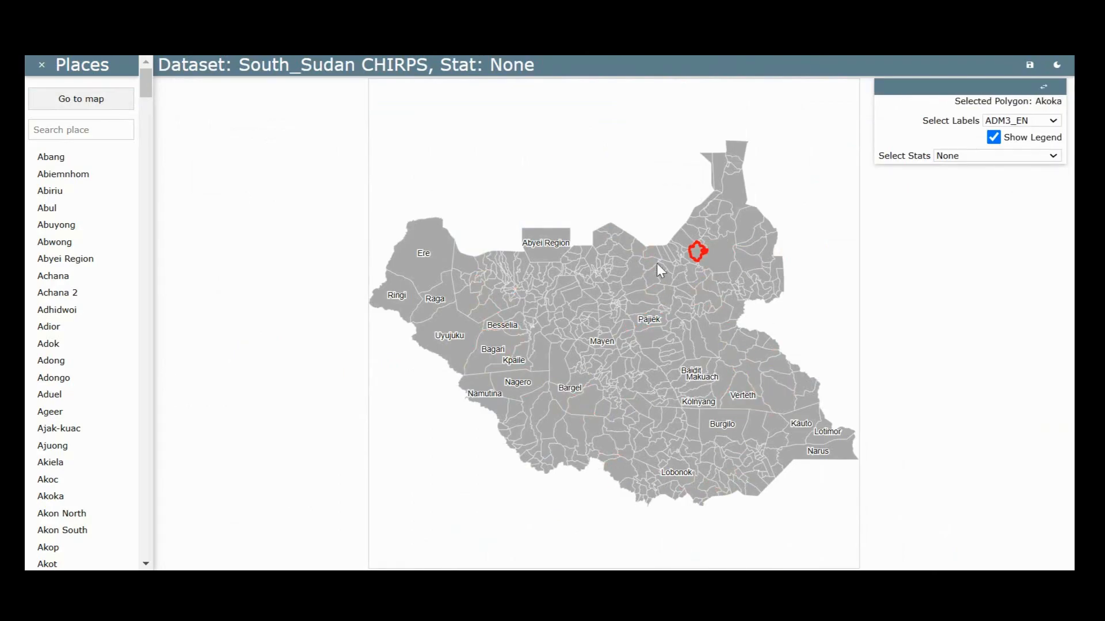
click(972, 157)
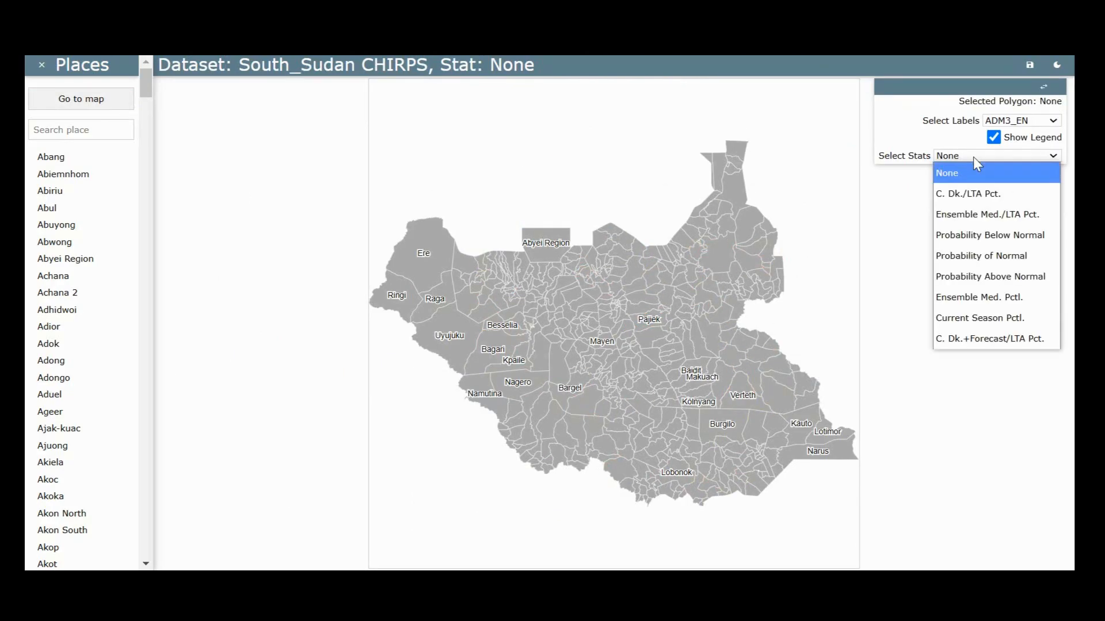
click(986, 214)
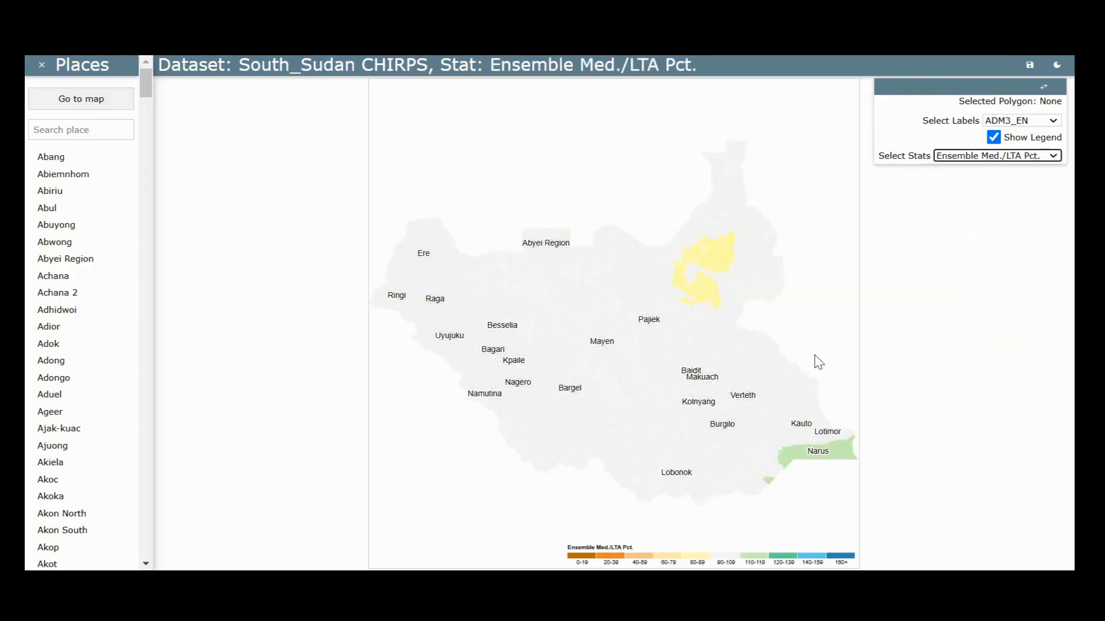
click(973, 156)
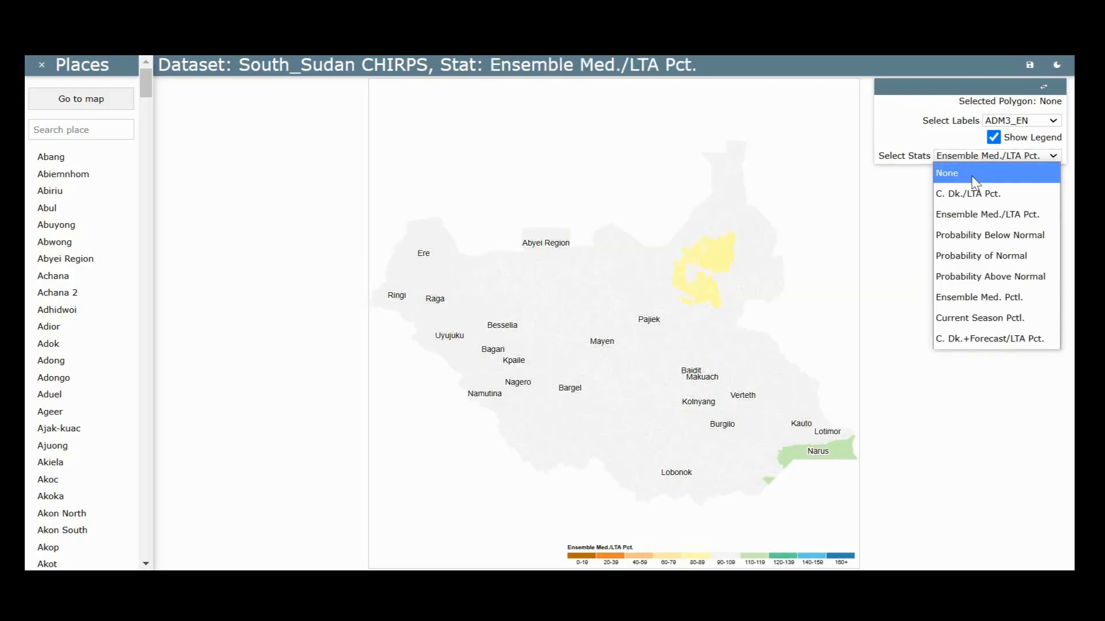
click(978, 234)
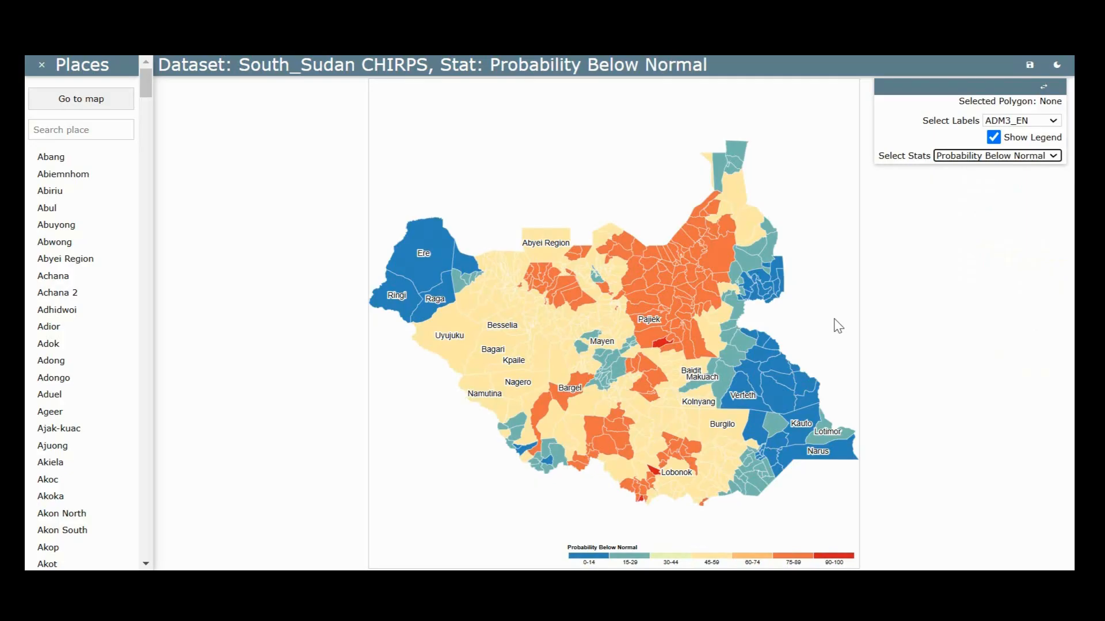